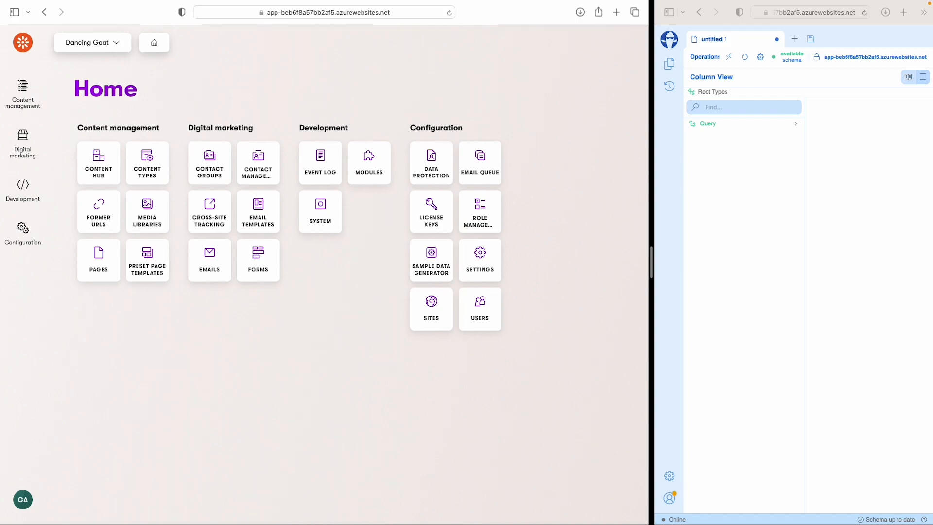
# Find the Event content type in the list of content types and view its field definitions.
pyautogui.click(159, 175)
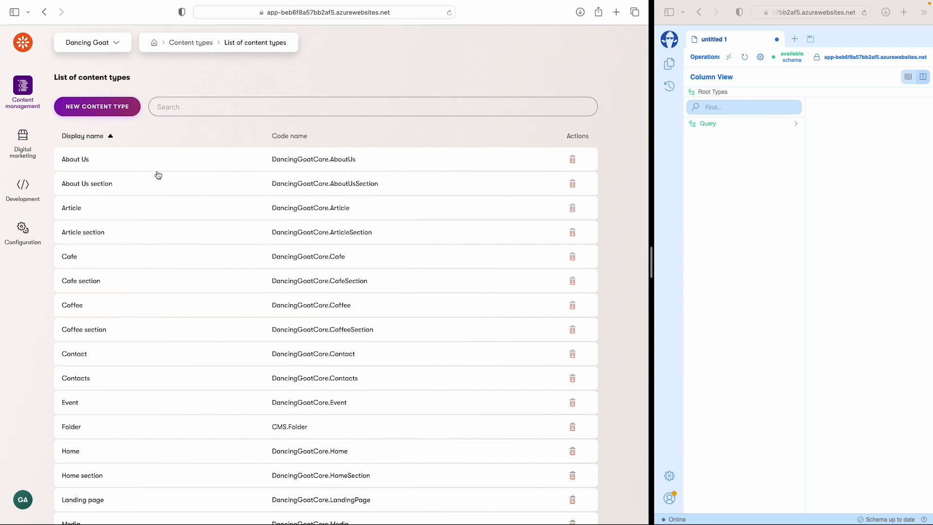
pyautogui.write('event')
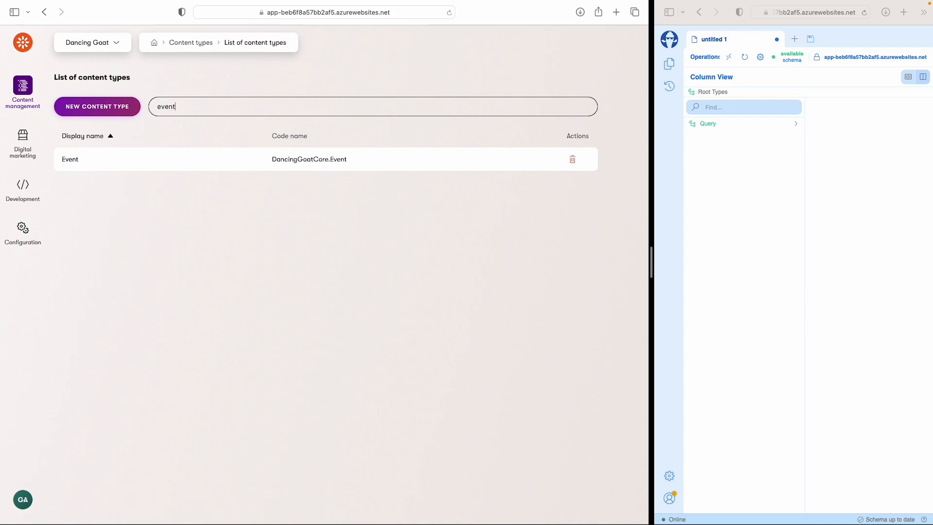
pyautogui.click(199, 158)
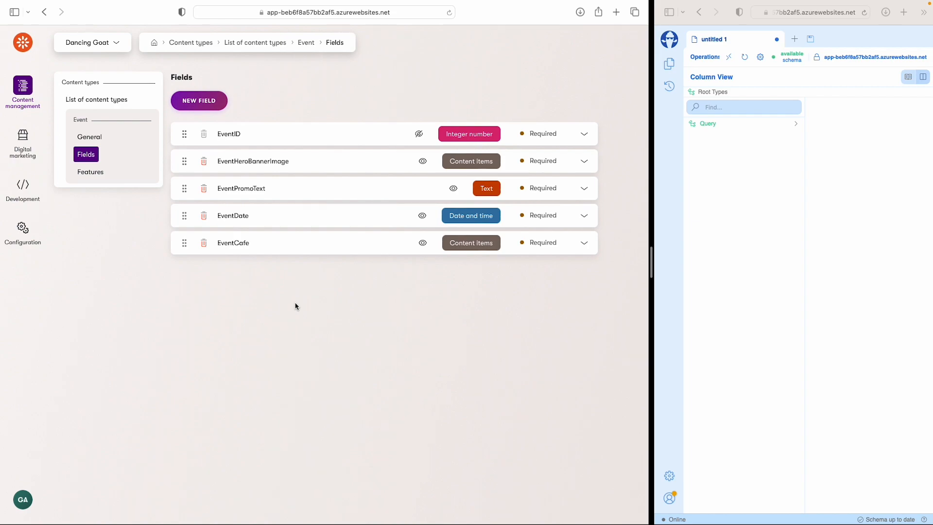
# Open the Recipes content type's fields and display the fields of the tastyRecipes query in the GraphQL schema for comparison.
pyautogui.click(106, 103)
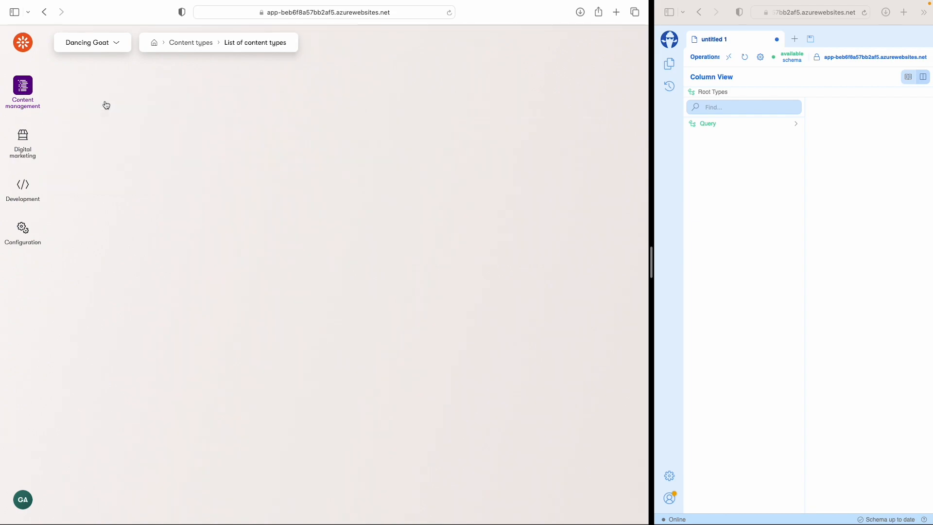
pyautogui.write('recipe')
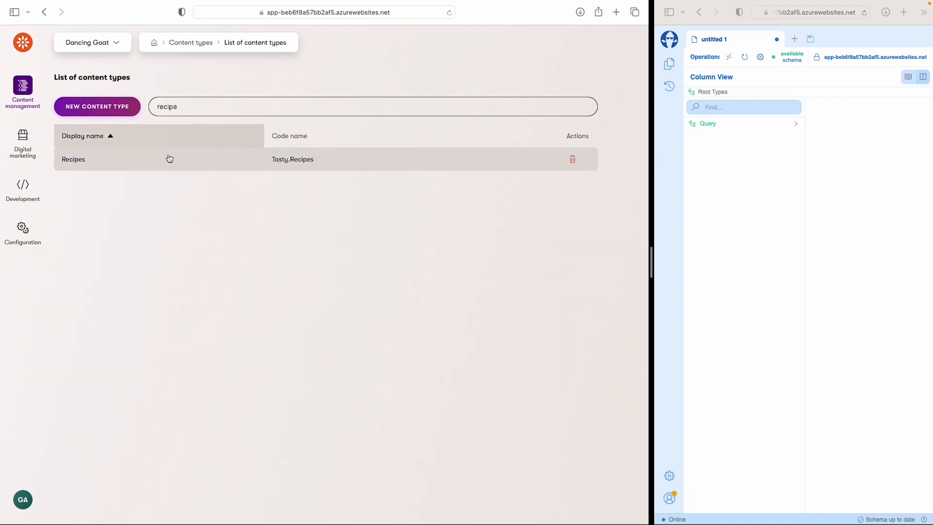
pyautogui.click(190, 160)
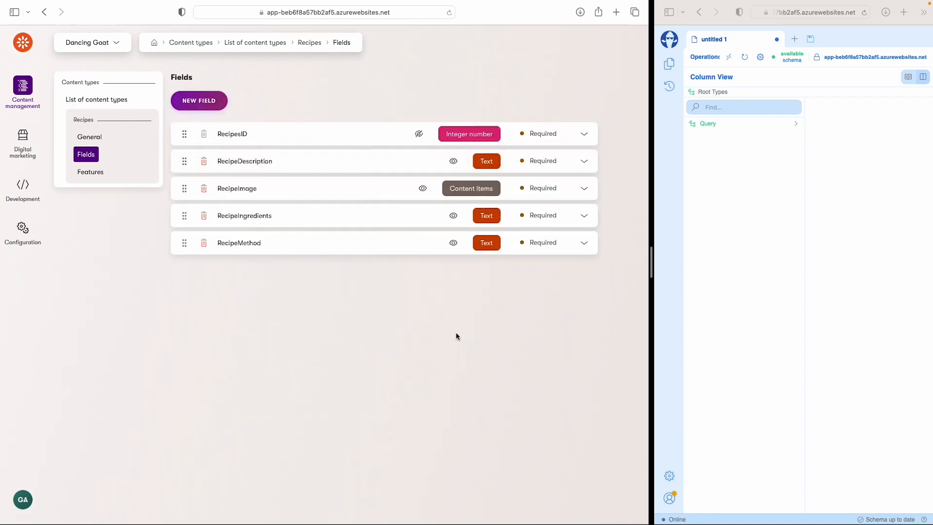
pyautogui.click(707, 124)
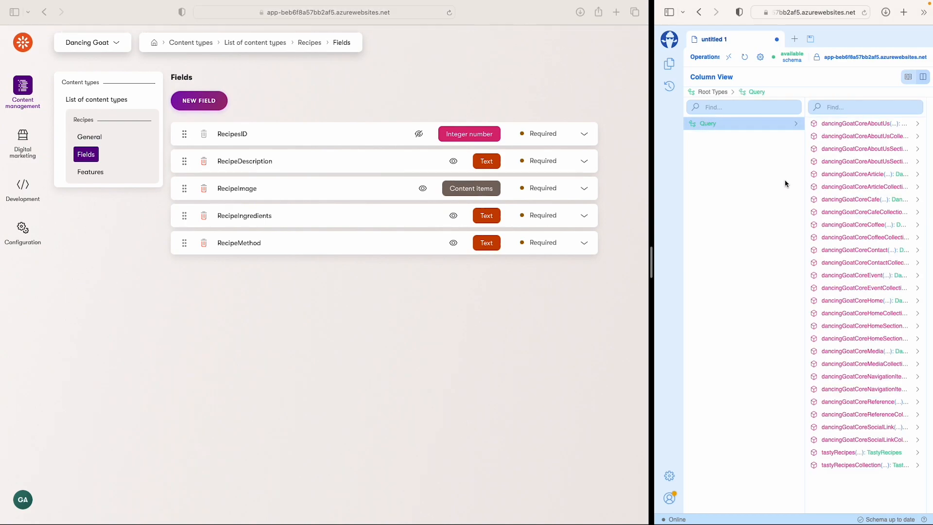
pyautogui.click(834, 457)
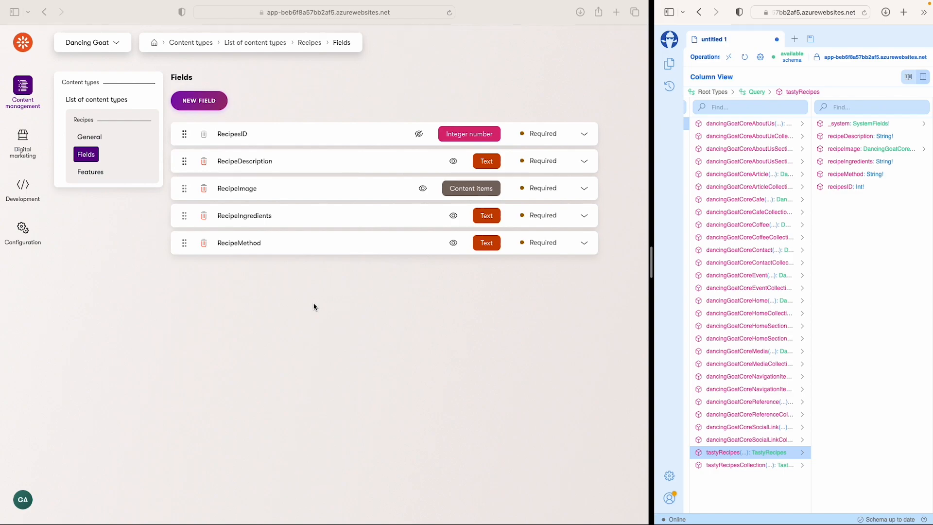
# Add a new field named RecipeServings with the Integer number data type to the Recipes content type.
pyautogui.click(212, 106)
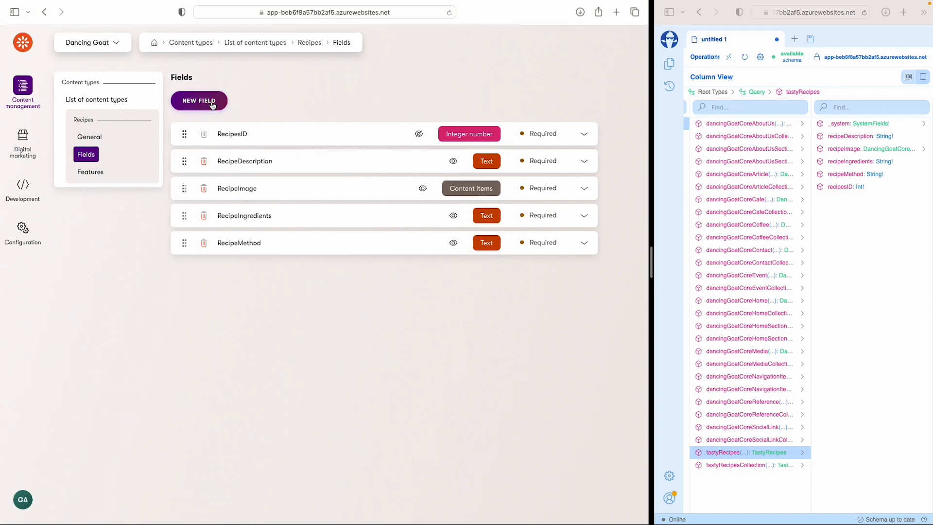
pyautogui.click(212, 105)
pyautogui.write('RecipeServings')
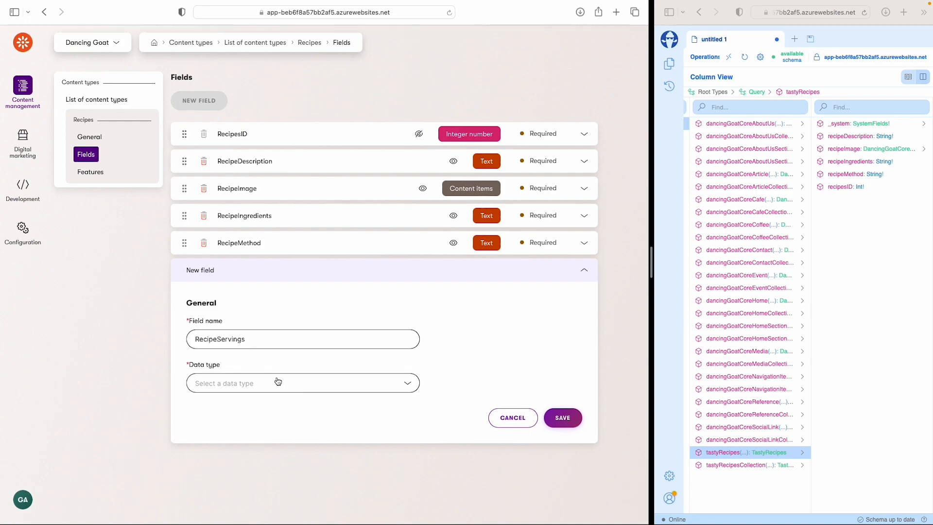
pyautogui.click(278, 382)
pyautogui.click(206, 204)
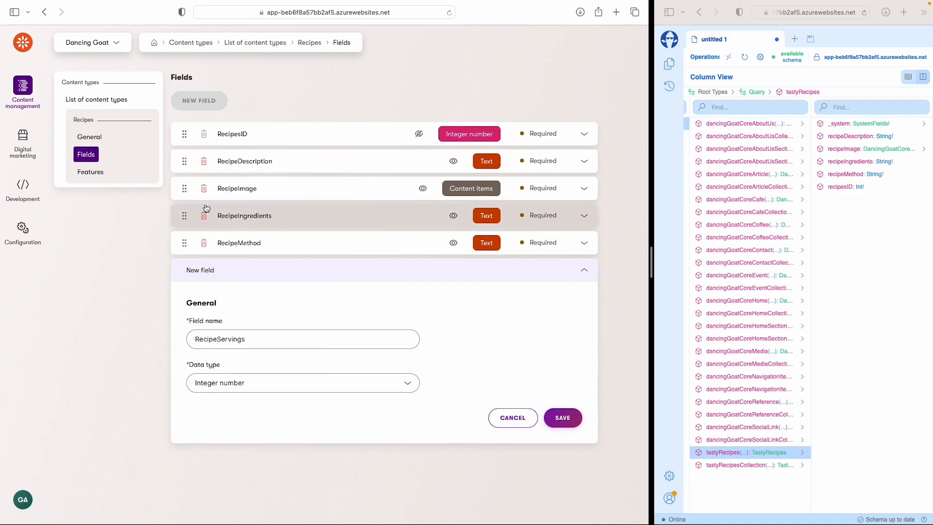
# Give the new field the caption Servings and the Number input form component, save it, and move it directly below RecipeDescription.
pyautogui.scroll(-5, 479, 412)
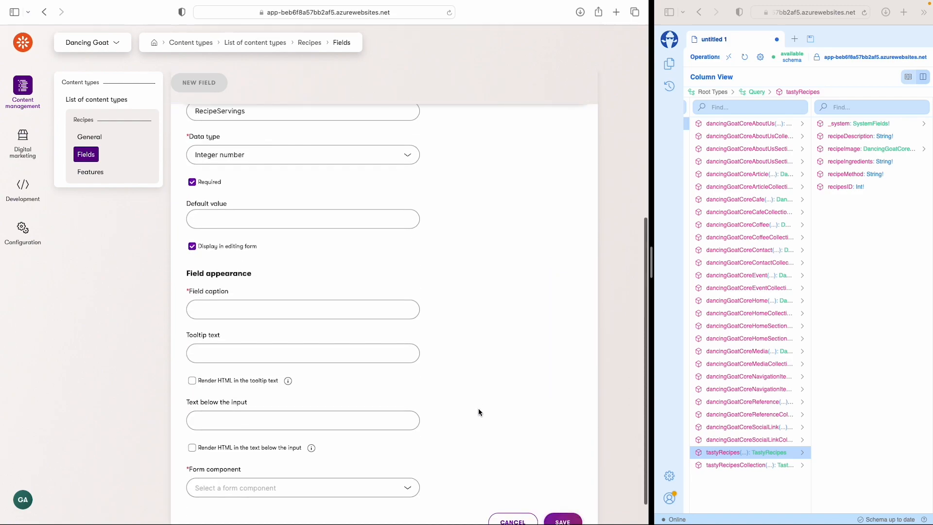
pyautogui.click(375, 293)
pyautogui.write('Servings')
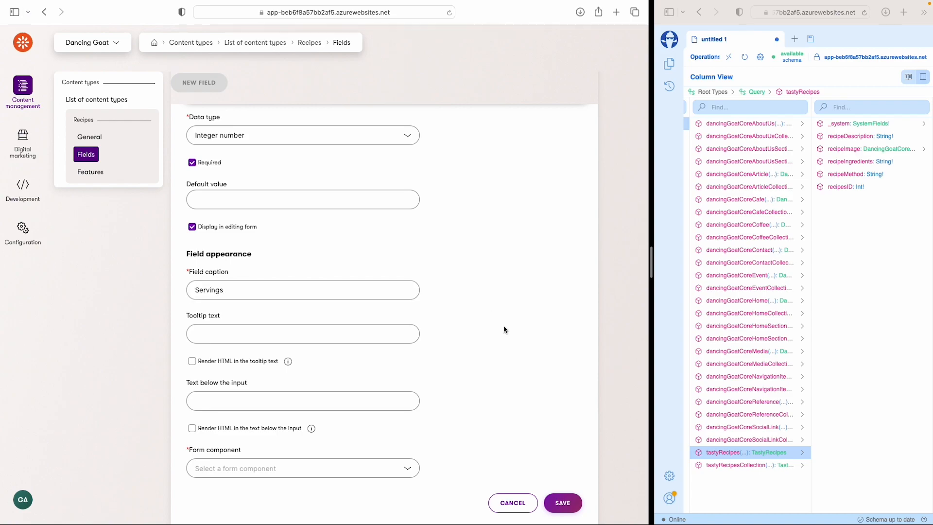
pyautogui.scroll(-1, 504, 327)
pyautogui.click(410, 457)
pyautogui.click(229, 485)
pyautogui.scroll(-5, 554, 489)
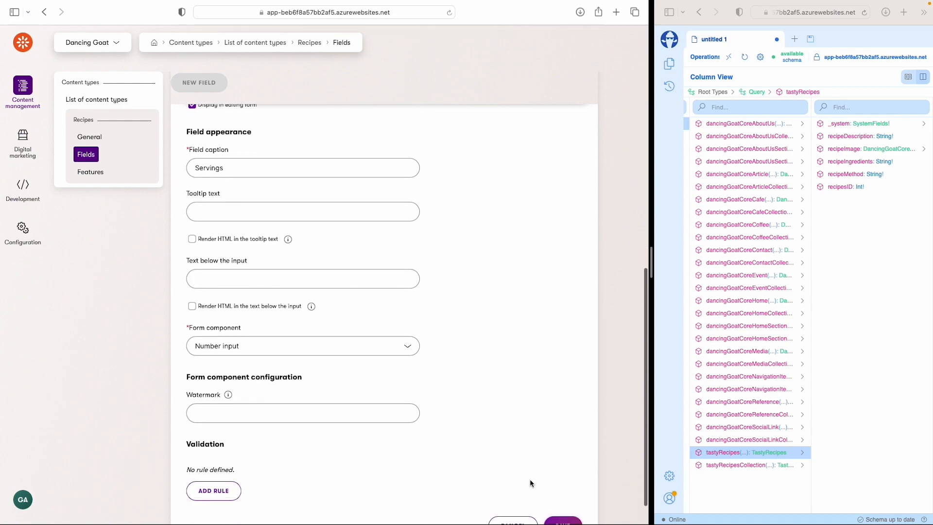
pyautogui.click(563, 492)
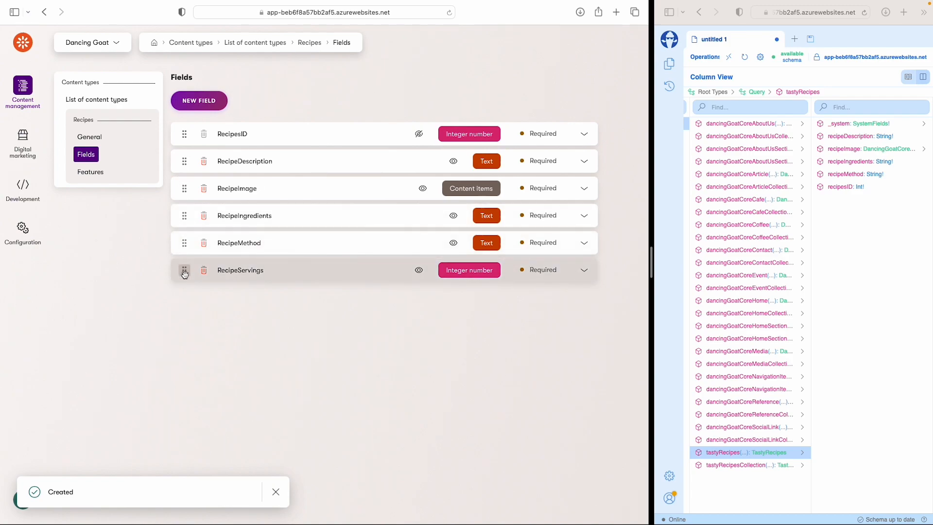
pyautogui.moveTo(184, 270); pyautogui.dragTo(189, 186)
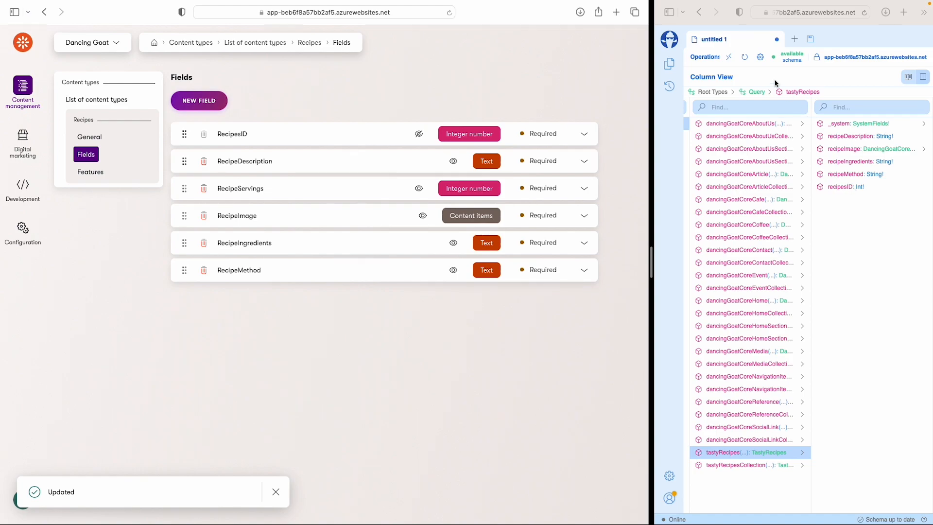
# Reload the GraphQL schema and examine the fields of the tastyRecipes query.
pyautogui.click(746, 58)
pyautogui.click(746, 58)
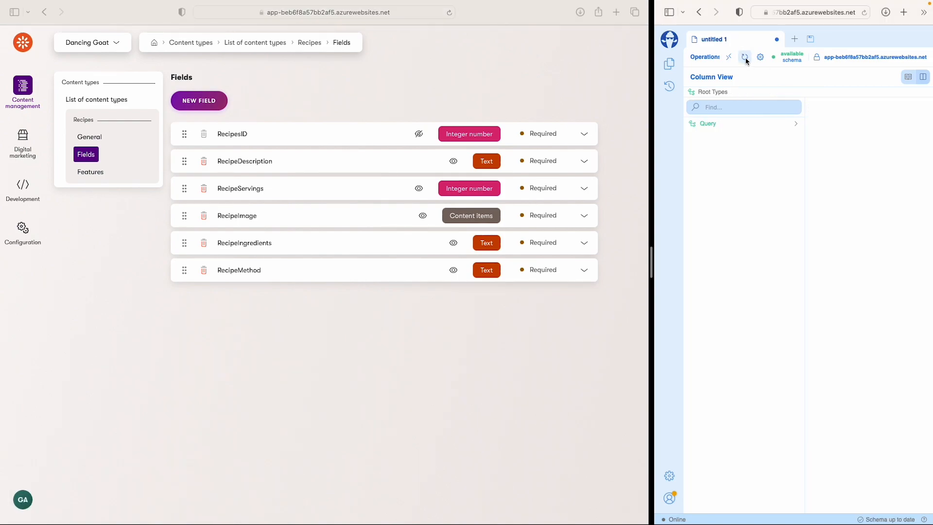
pyautogui.click(721, 123)
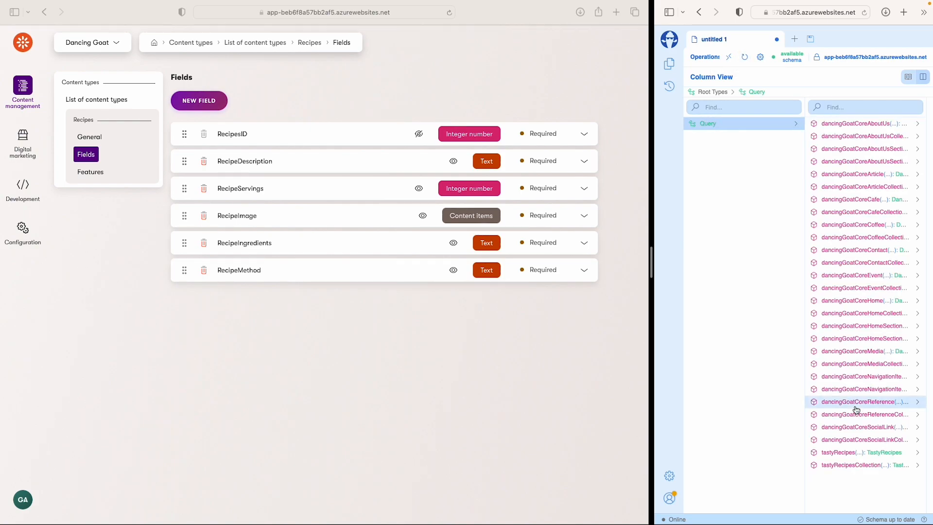
pyautogui.click(838, 451)
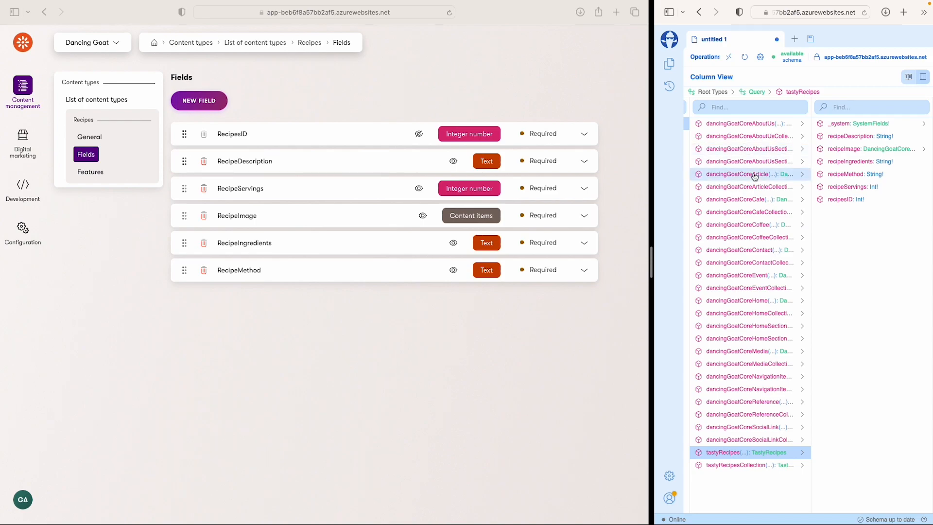
pyautogui.hscroll(-3, 754, 176)
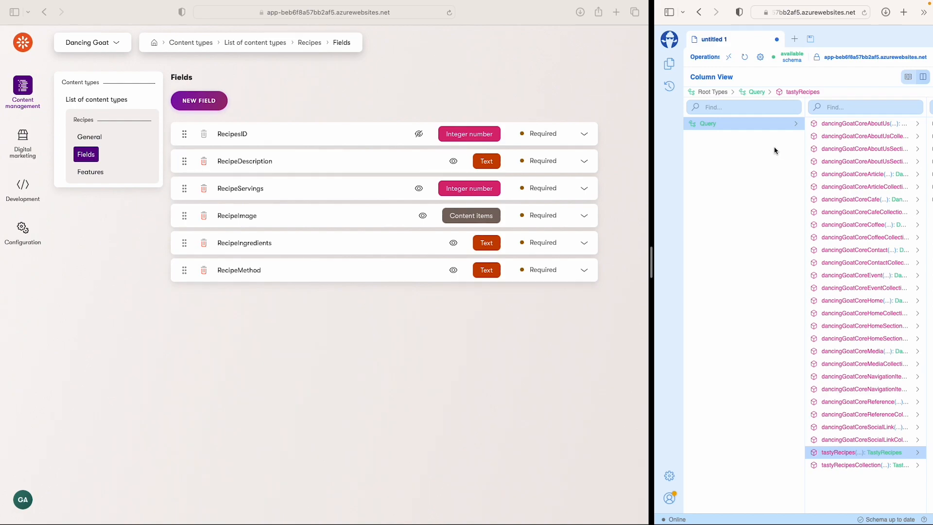
# Run the prepared dancingGoatCoreEventCollection query and widen the response area to read the returned event data.
pyautogui.click(719, 58)
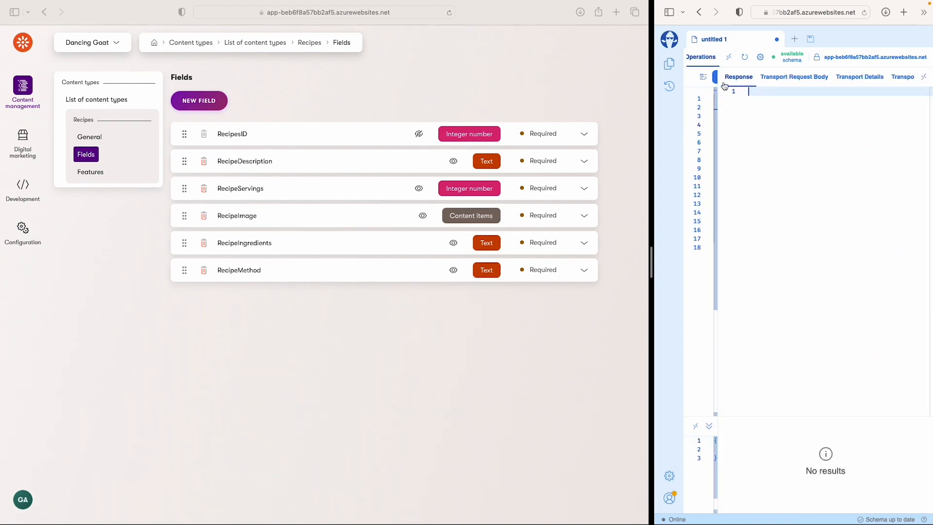
pyautogui.moveTo(716, 313); pyautogui.dragTo(867, 293)
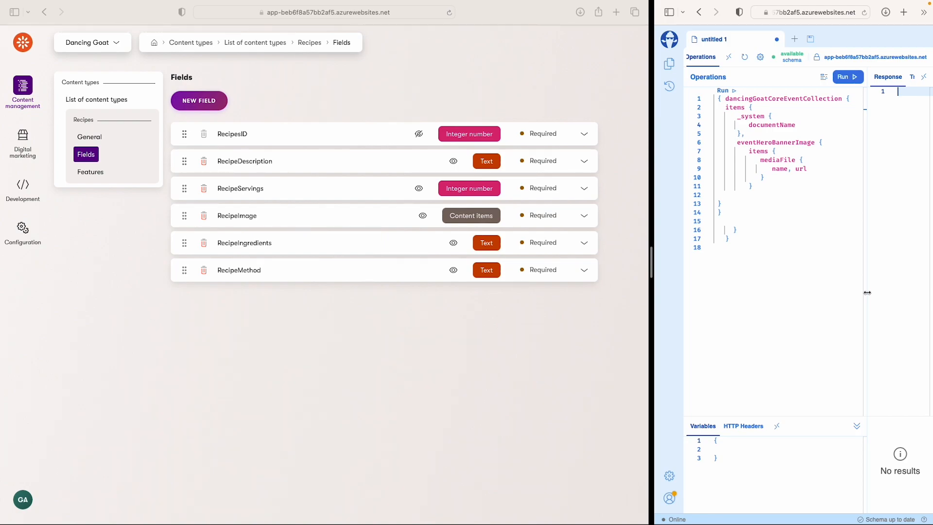
pyautogui.click(848, 78)
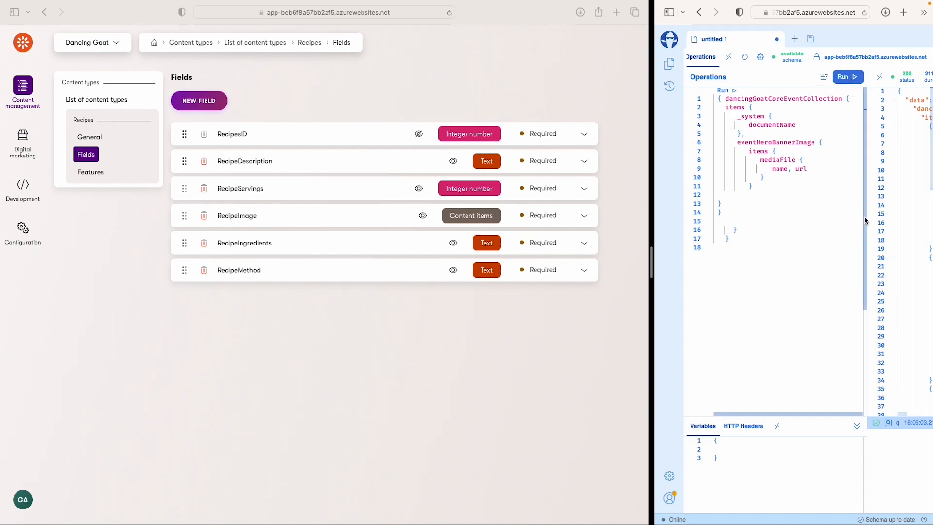
pyautogui.moveTo(866, 214); pyautogui.dragTo(716, 214)
pyautogui.hscroll(5, 864, 166)
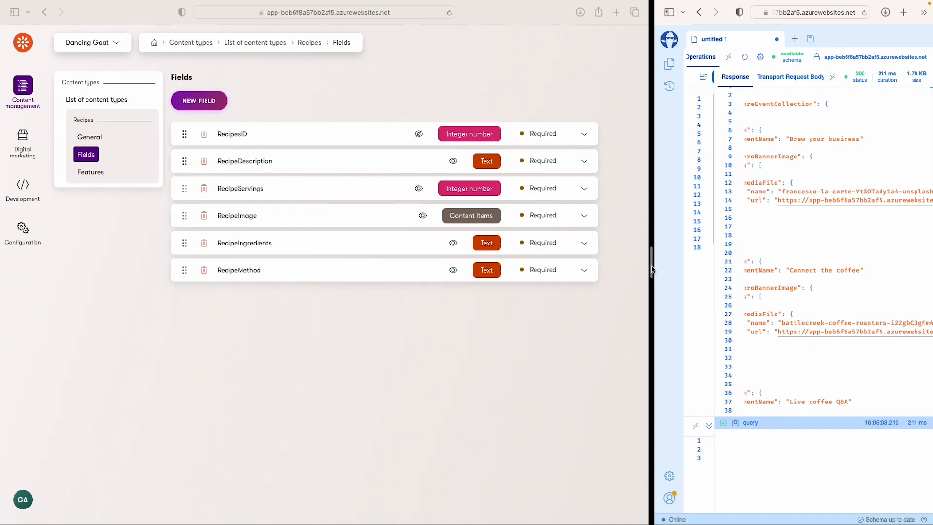
# Close the GraphQL client window and open the Content hub's list of content items.
pyautogui.moveTo(667, 2)
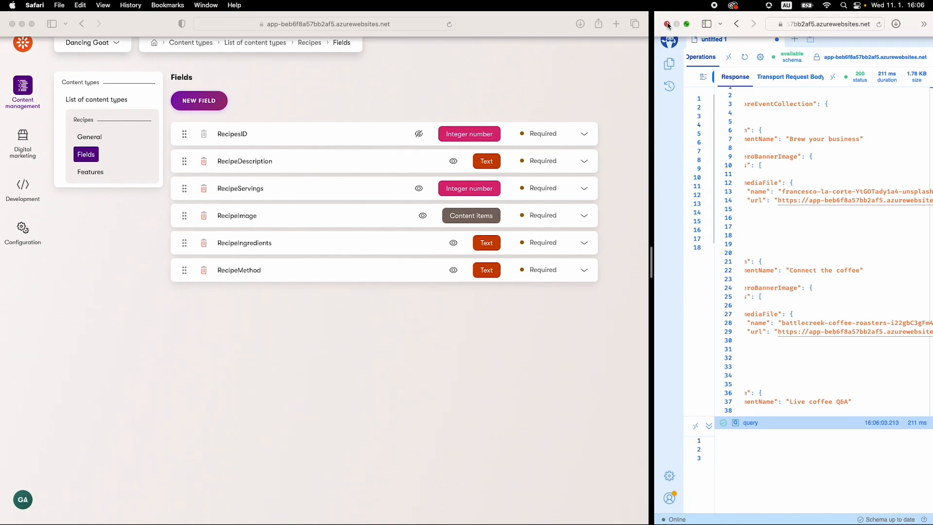
pyautogui.click(667, 22)
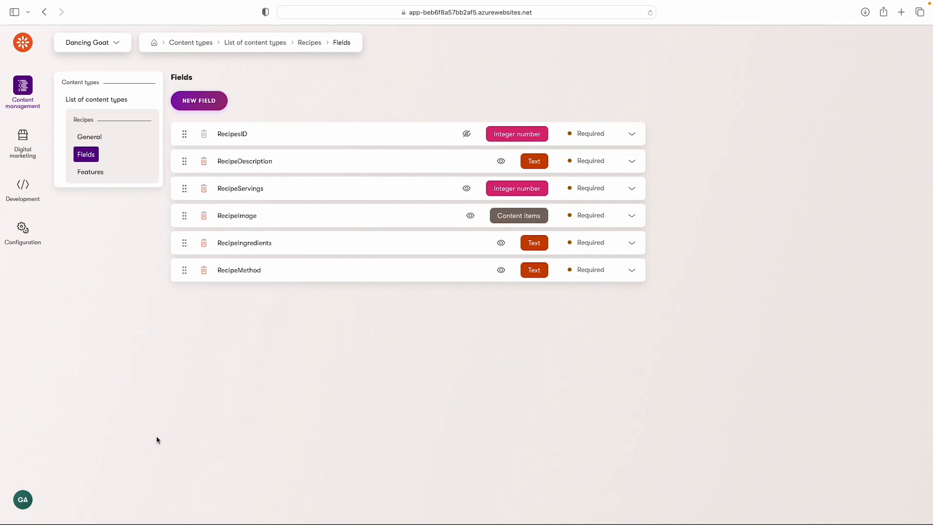
pyautogui.click(23, 86)
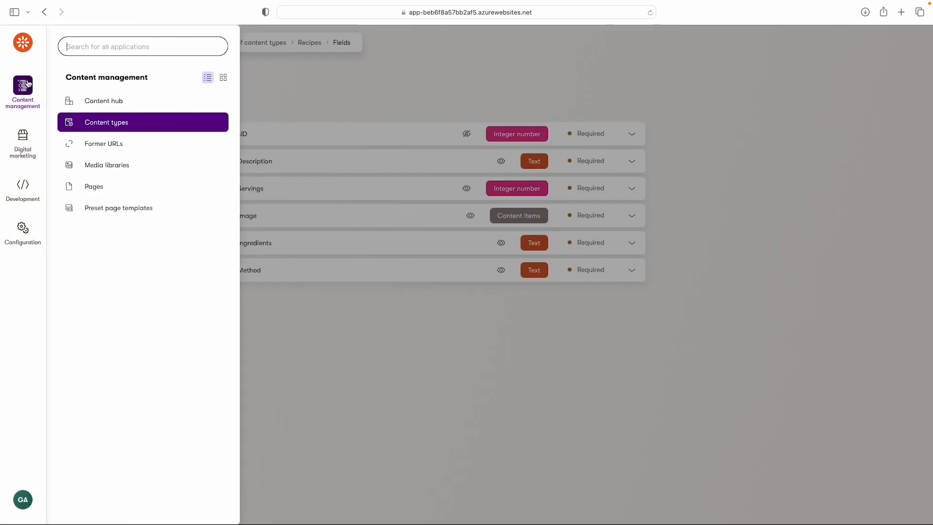
pyautogui.click(108, 103)
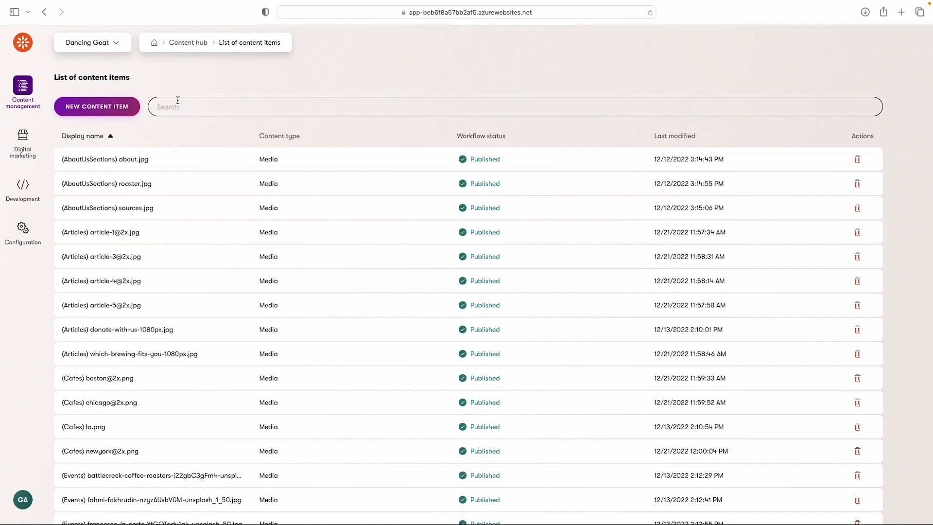
# View the creation form for a Recipes content item and look through the existing content items available for its image.
pyautogui.click(109, 111)
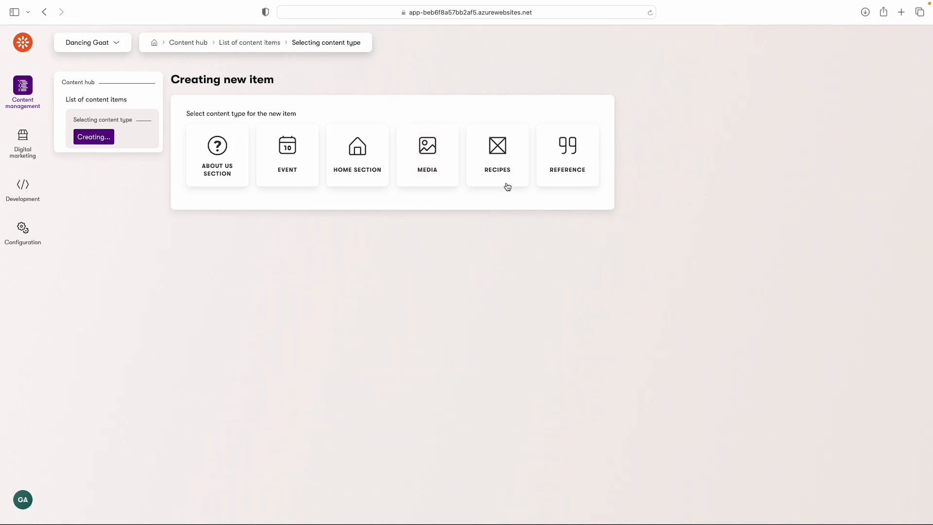
pyautogui.click(497, 160)
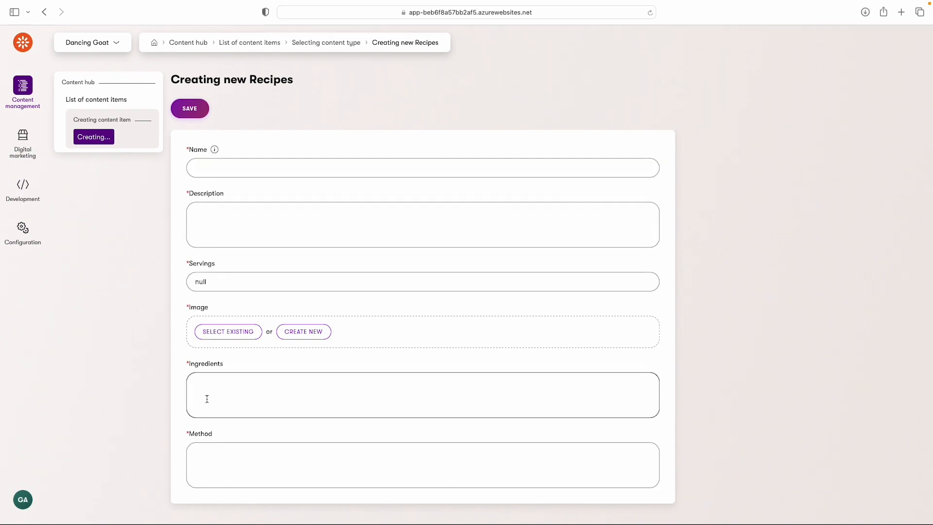
pyautogui.click(218, 333)
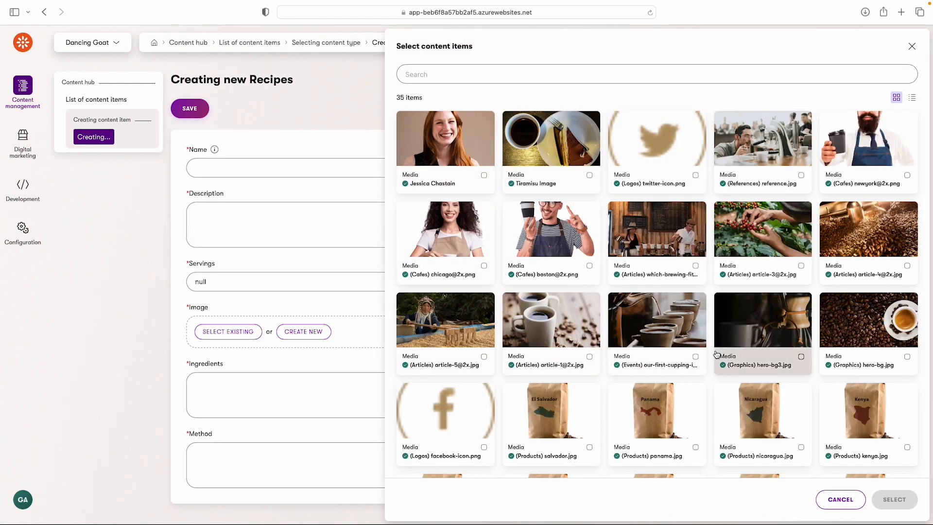
pyautogui.click(842, 499)
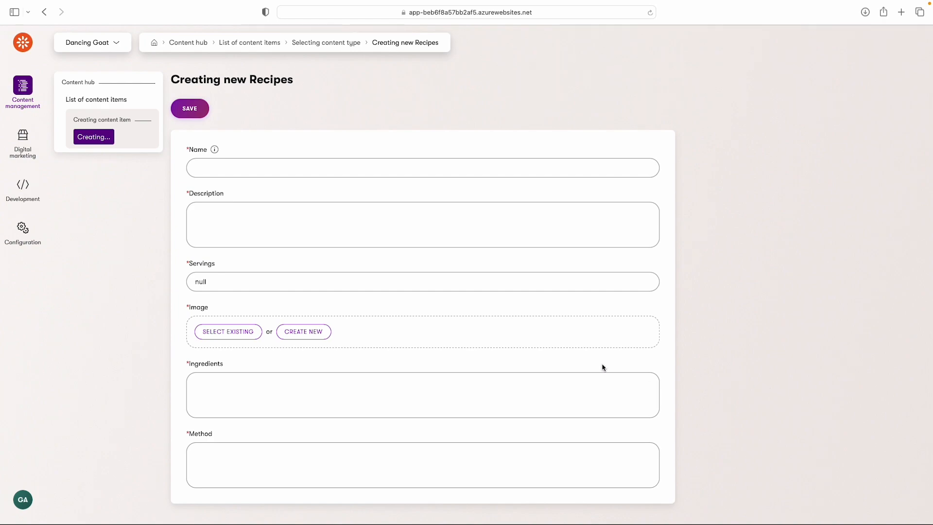
# Return to the list of content items and open the creation form for a new Media item.
pyautogui.click(85, 104)
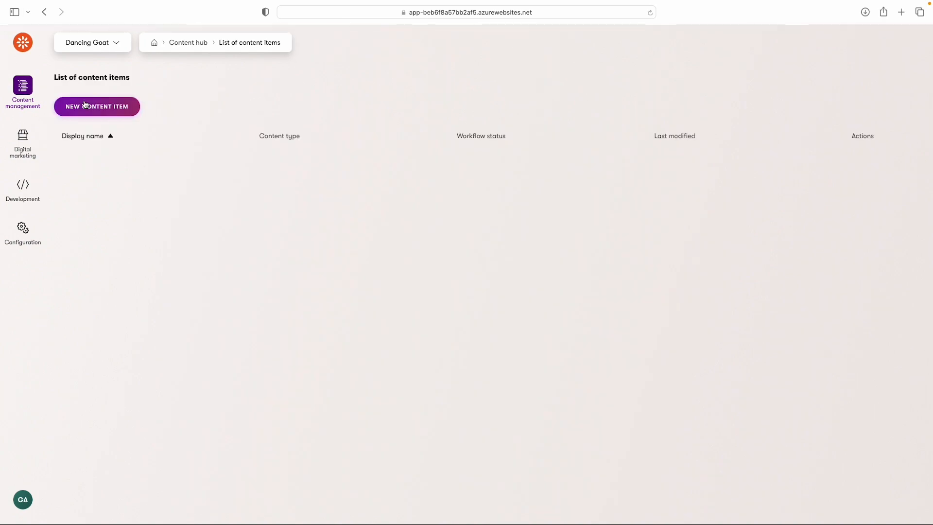
pyautogui.click(126, 111)
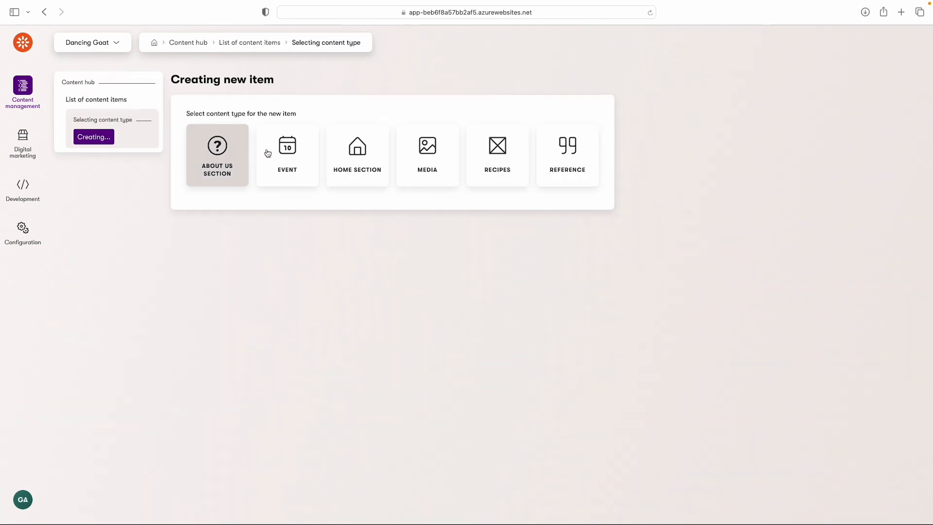
pyautogui.click(428, 150)
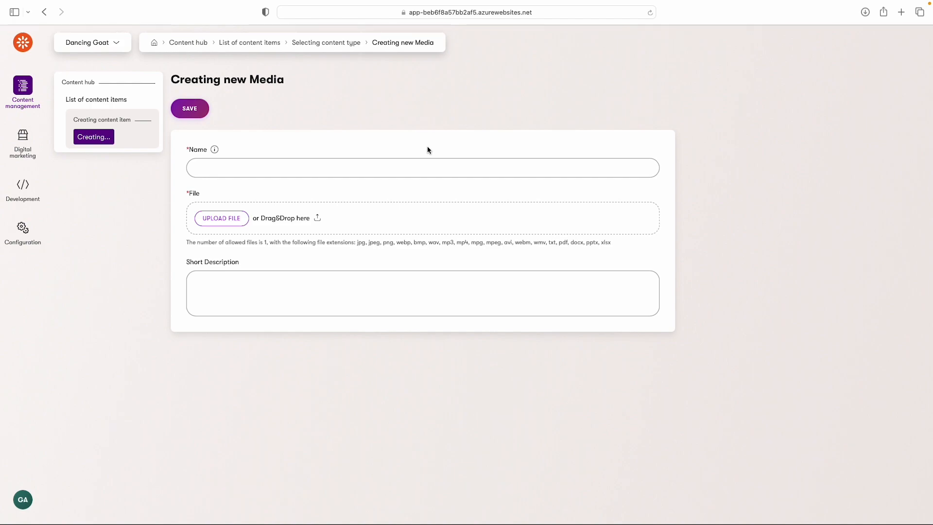
# Search the list of content items for the first name "jessica" and view the matching Media item.
pyautogui.click(106, 104)
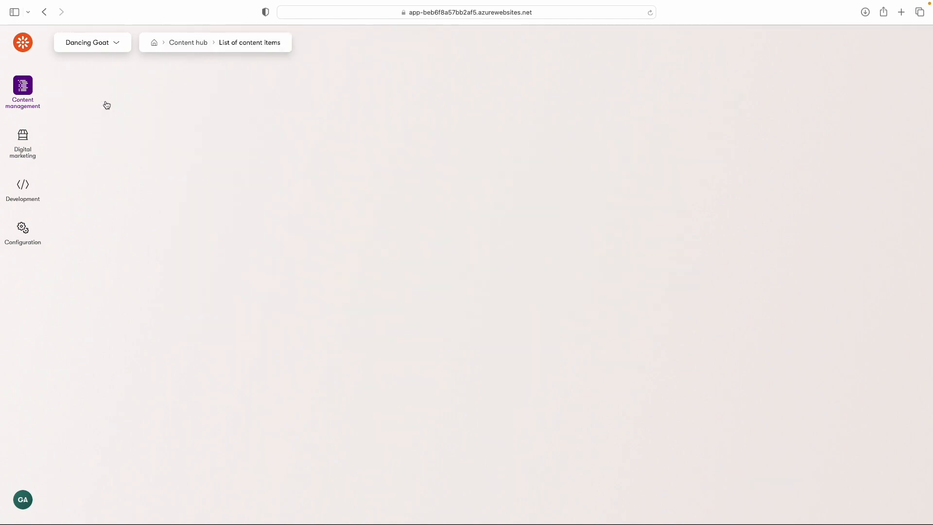
pyautogui.click(203, 107)
pyautogui.write('jessica')
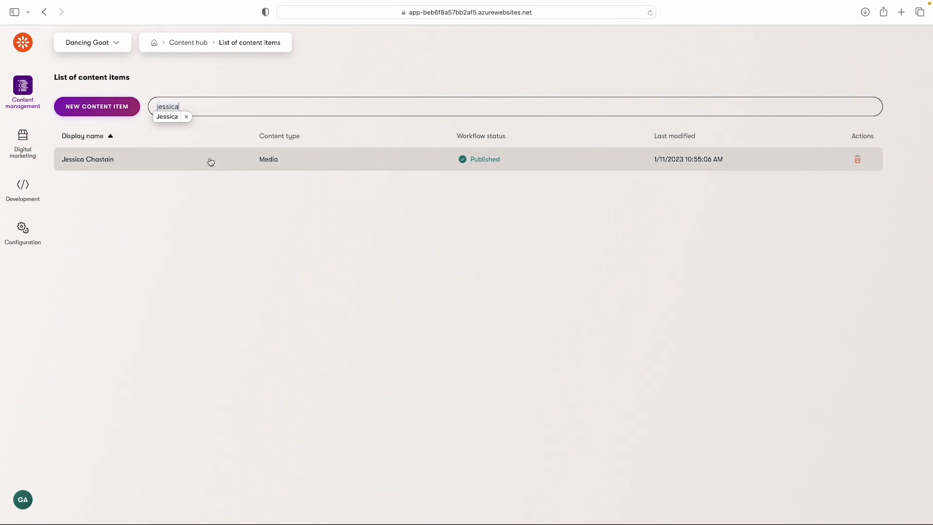
pyautogui.click(209, 160)
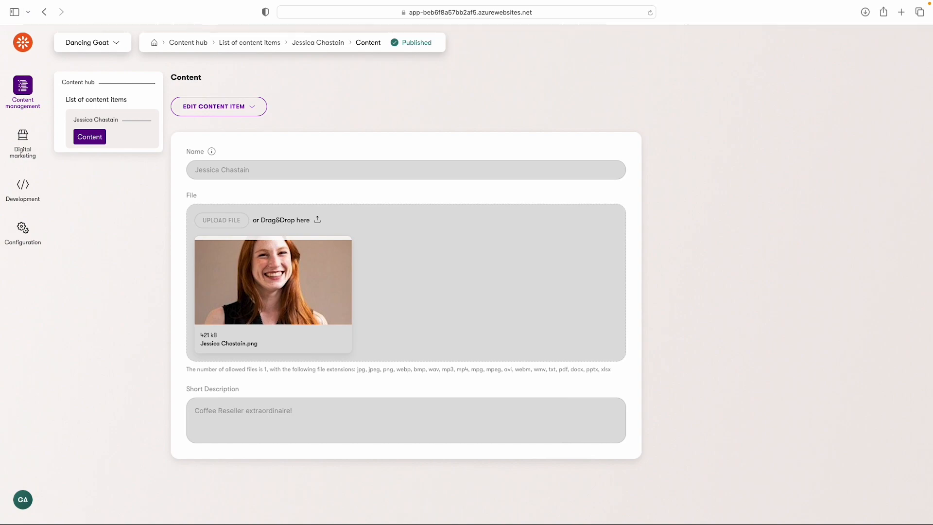
# View the Home page's content in Pages and look through the existing items available for its Event and Reference fields.
pyautogui.click(23, 87)
pyautogui.click(93, 186)
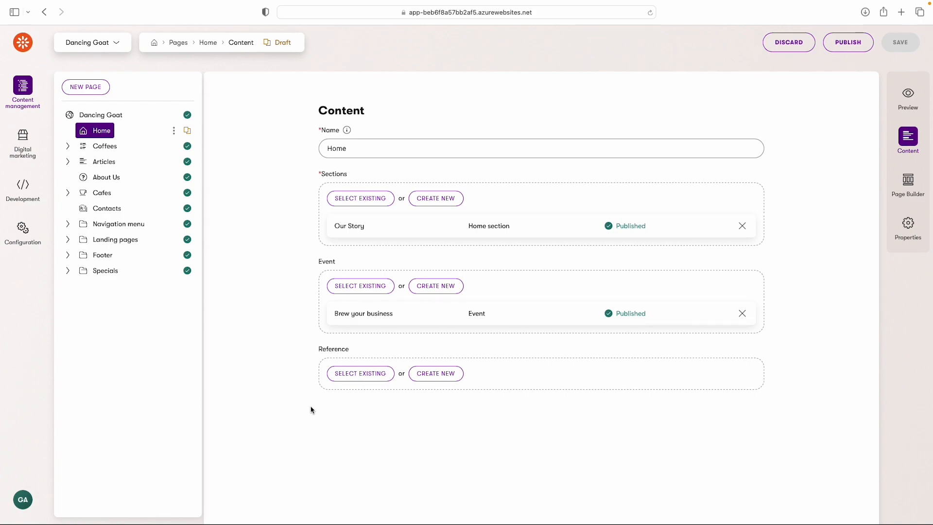
pyautogui.click(350, 290)
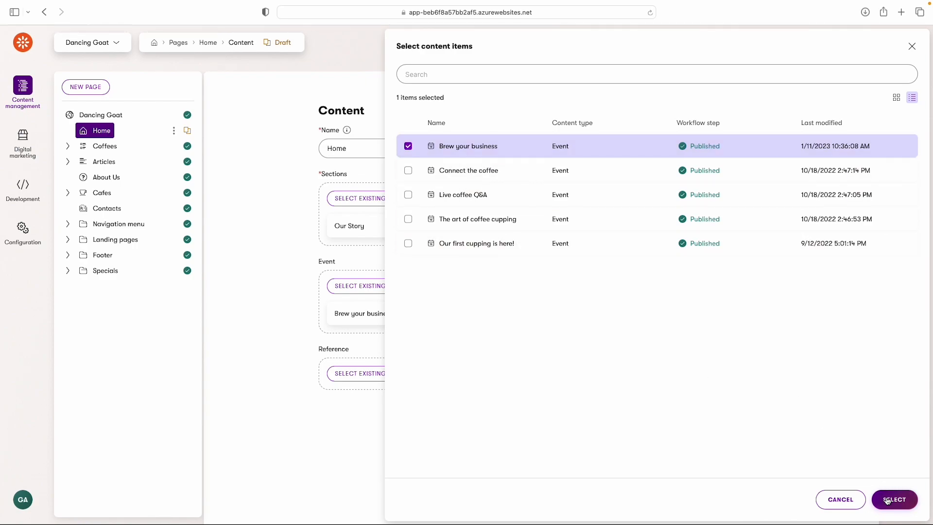
pyautogui.click(851, 502)
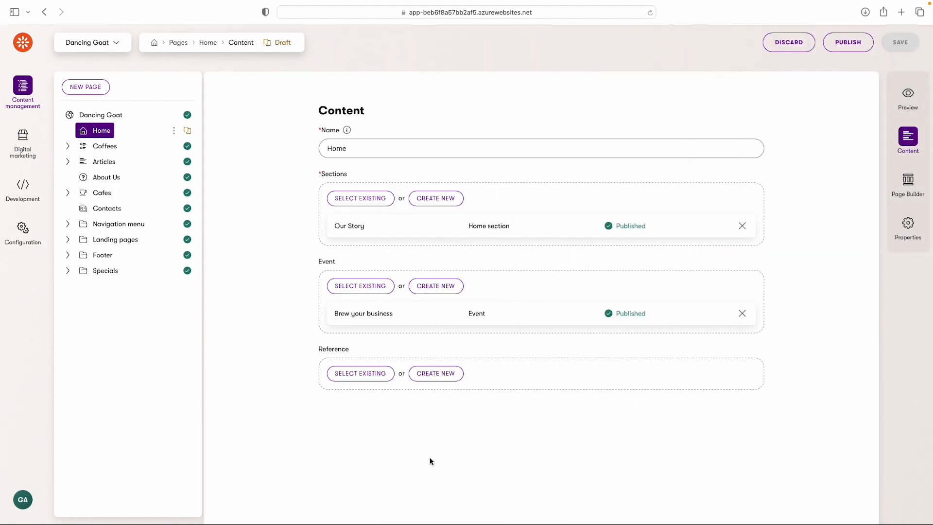
pyautogui.click(360, 377)
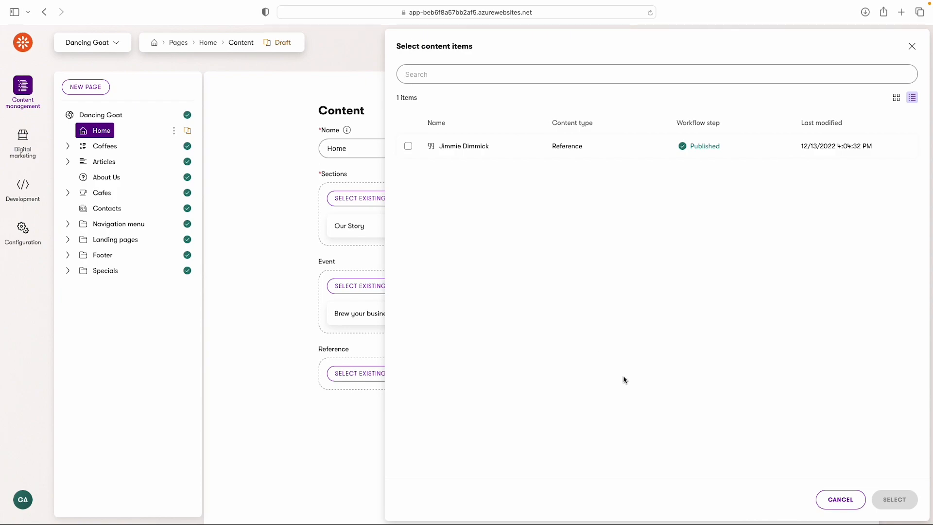
pyautogui.click(840, 500)
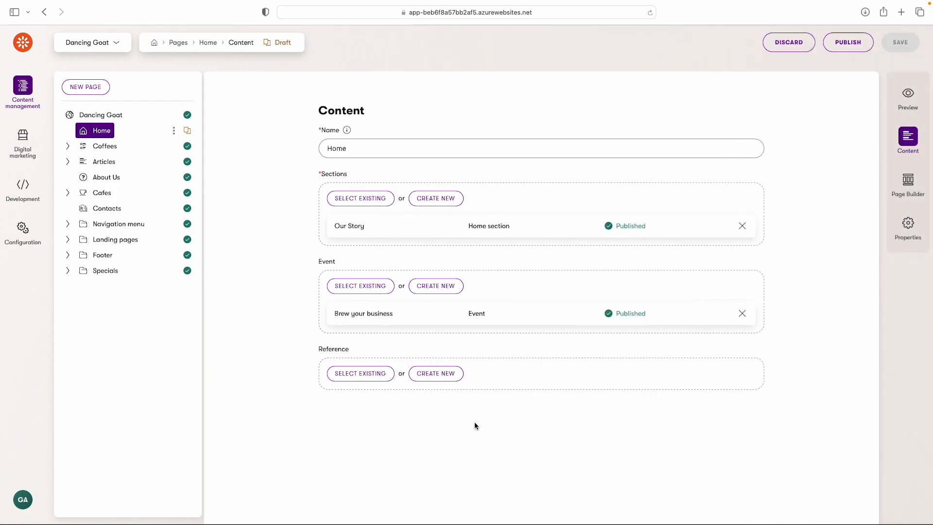
# Create a new Reference item for the Home page with the person's full name, author description "Coffee Reseller" and text "Great coffee!".
pyautogui.click(440, 373)
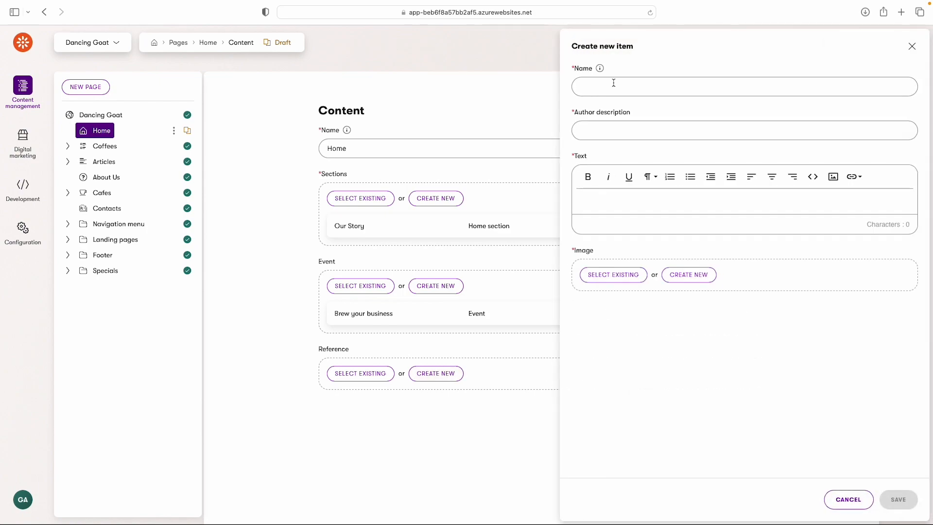
pyautogui.write('Jess')
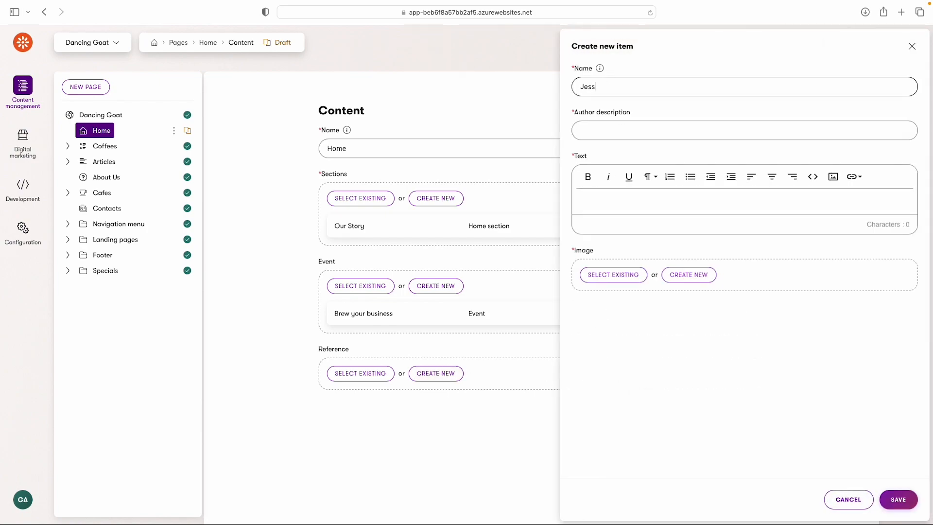
pyautogui.write('ica Chastain')
pyautogui.click(603, 131)
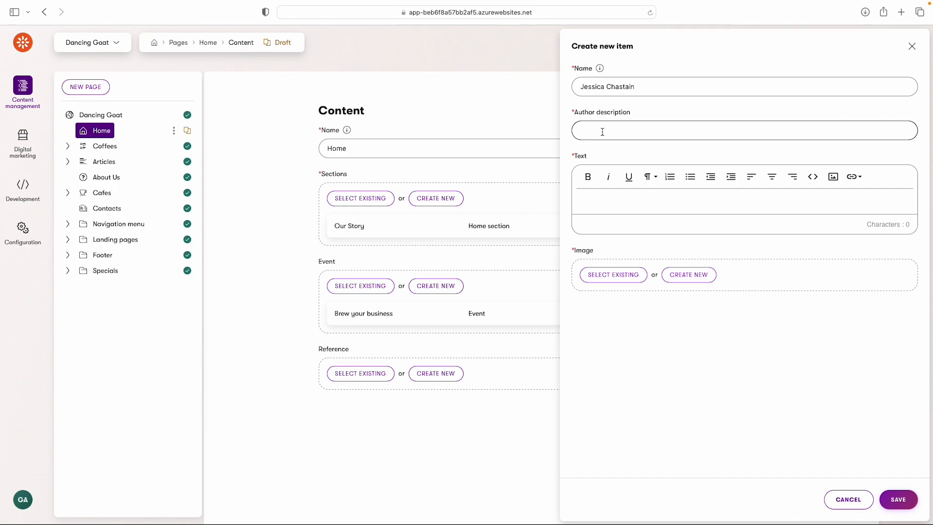
pyautogui.write('Coffee Reseller')
pyautogui.click(617, 194)
pyautogui.write('Great coffee!')
pyautogui.click(651, 311)
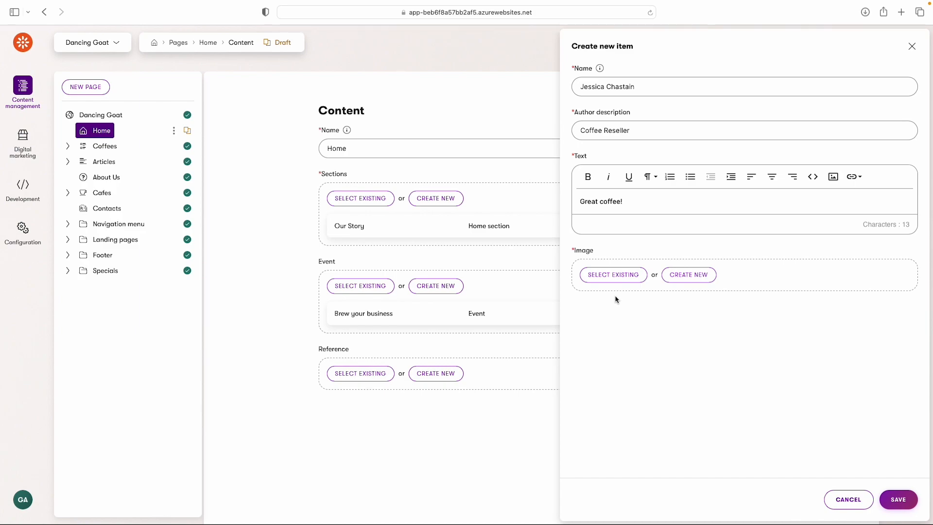
# Assign the existing Media portrait of the same person as the reference's image, and save both the reference and the Home page.
pyautogui.click(611, 279)
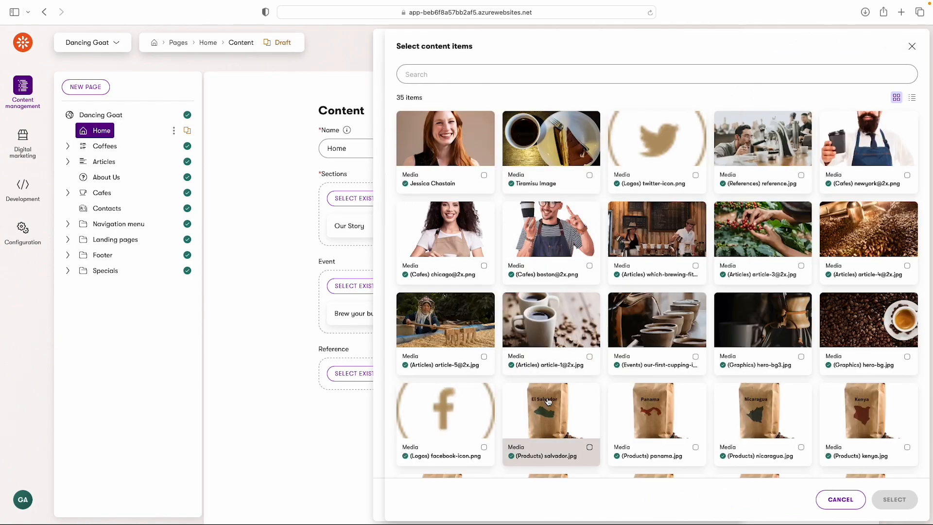
pyautogui.click(441, 165)
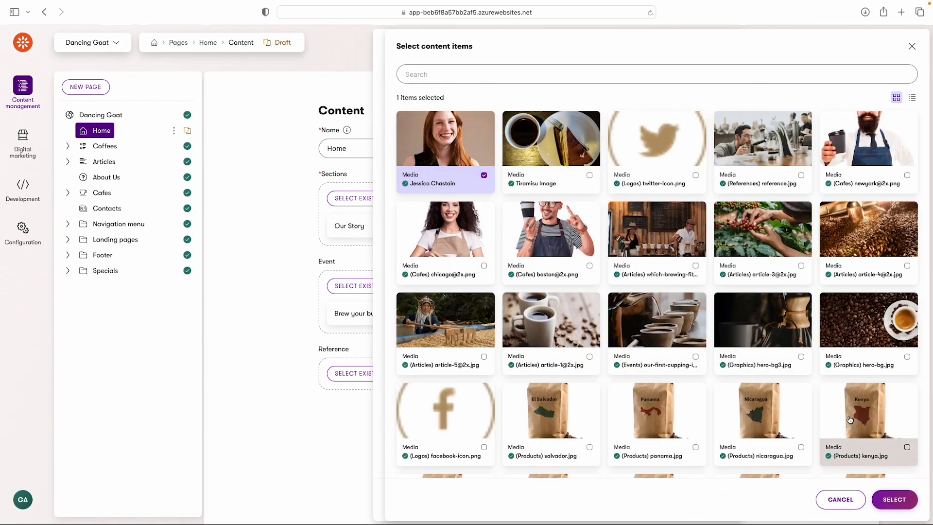
pyautogui.click(895, 500)
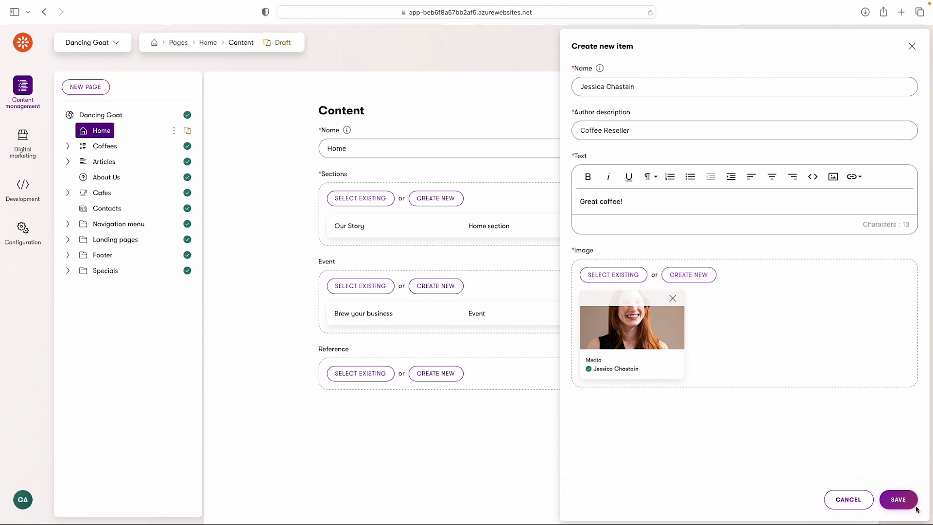
pyautogui.click(902, 498)
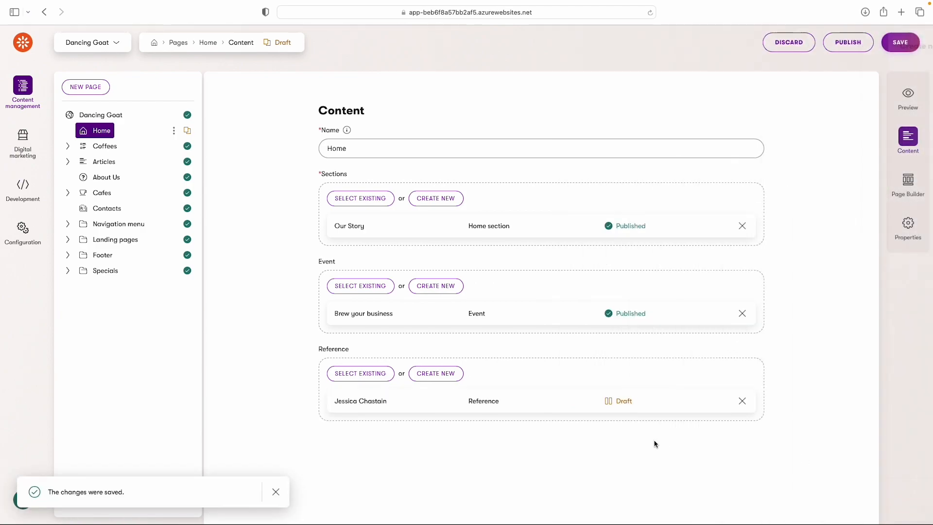
pyautogui.click(901, 44)
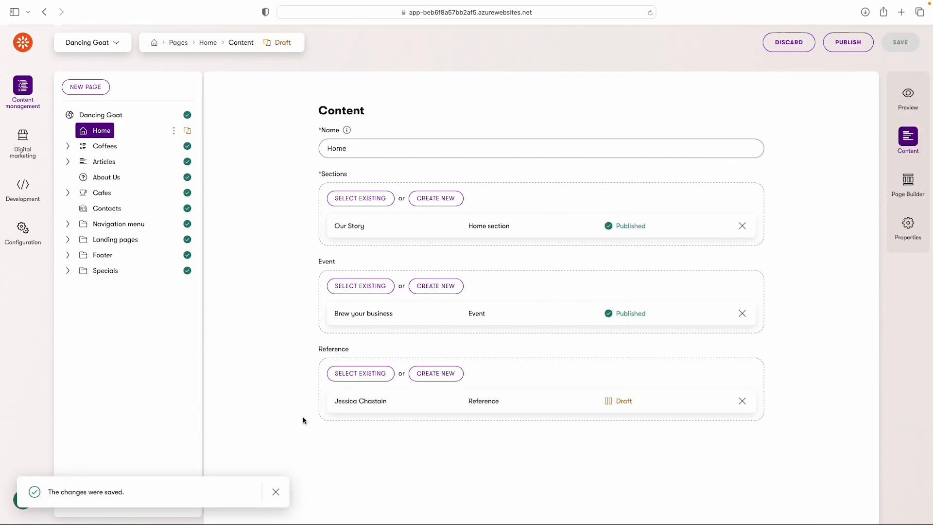
pyautogui.click(276, 491)
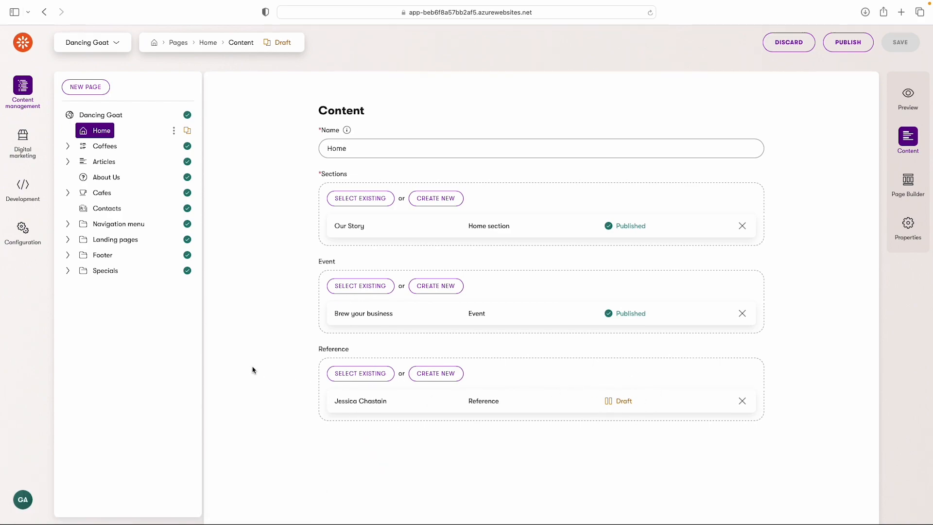
# Find the draft Reference item in the Content hub by searching for "jessica" and publish it.
pyautogui.click(23, 87)
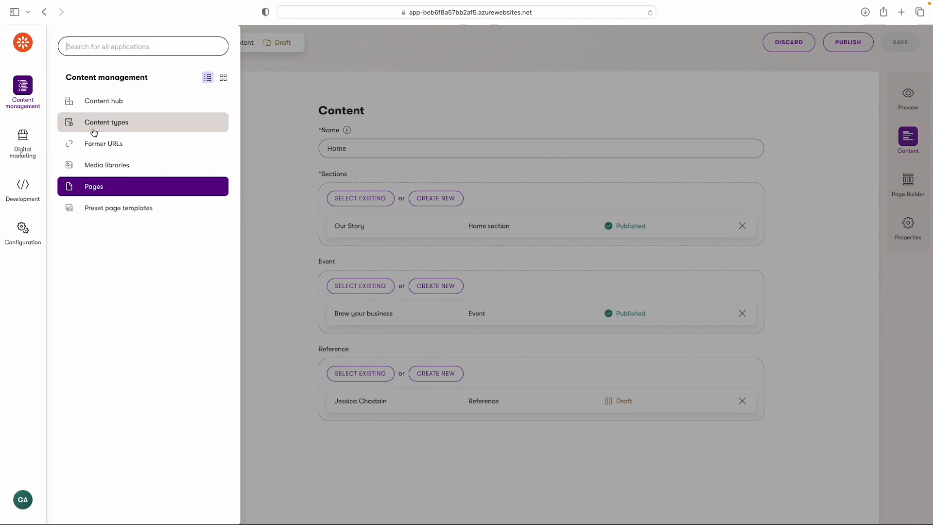
pyautogui.click(118, 103)
pyautogui.write('jessica')
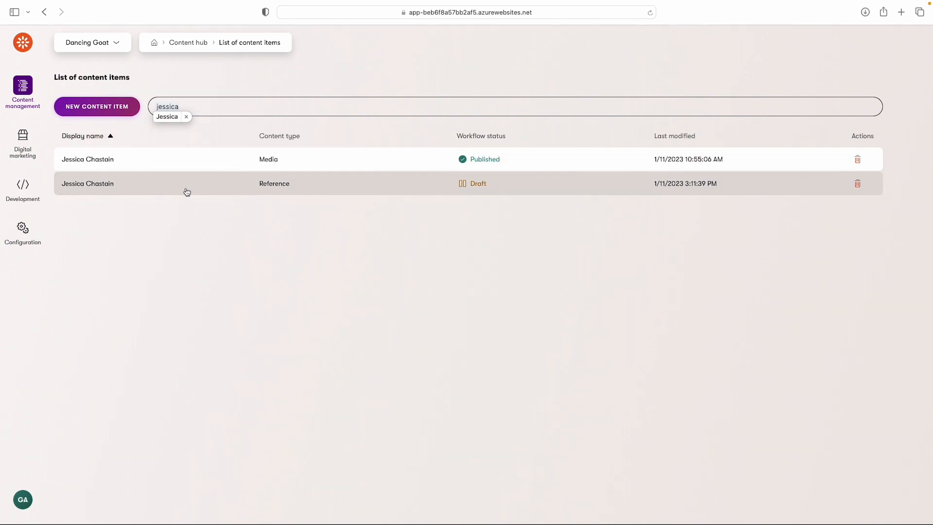
pyautogui.click(187, 191)
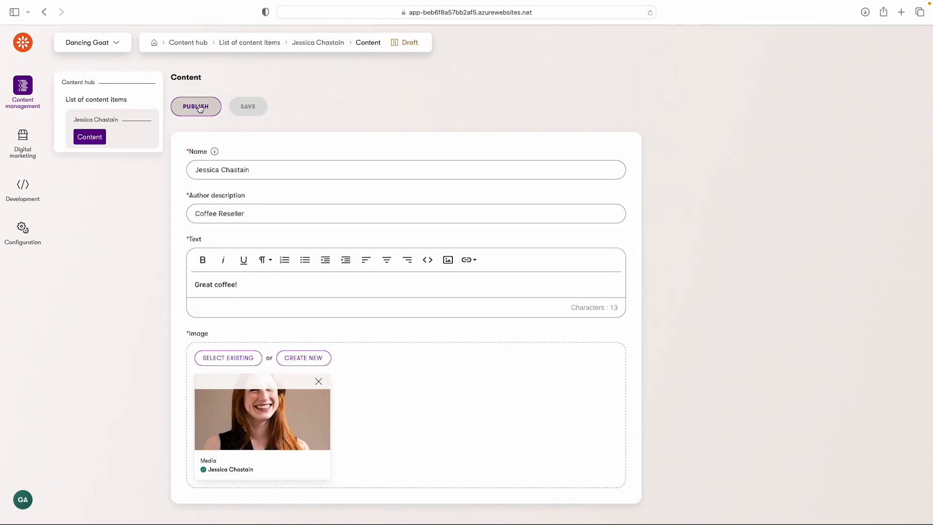
pyautogui.click(200, 108)
pyautogui.click(523, 302)
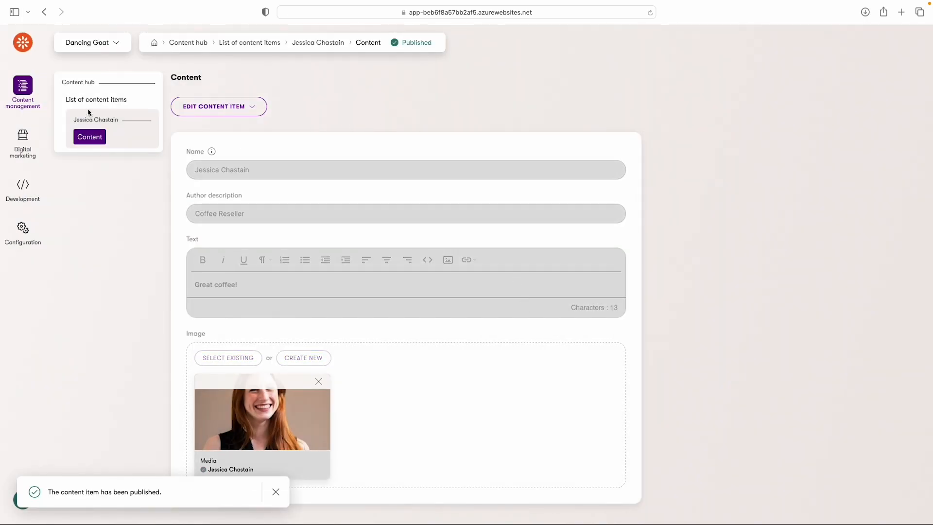
# Return to the Home page in Pages and publish it to the live site.
pyautogui.click(22, 86)
pyautogui.click(90, 182)
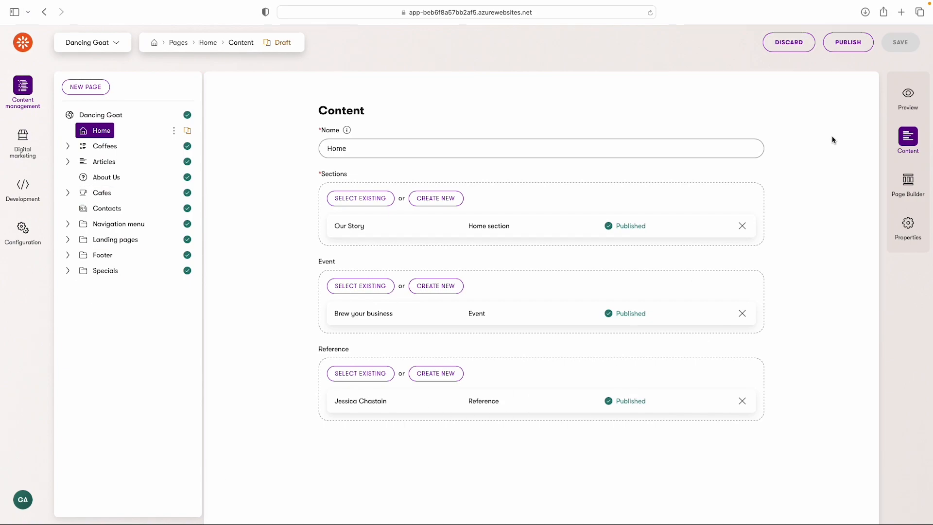
pyautogui.click(859, 45)
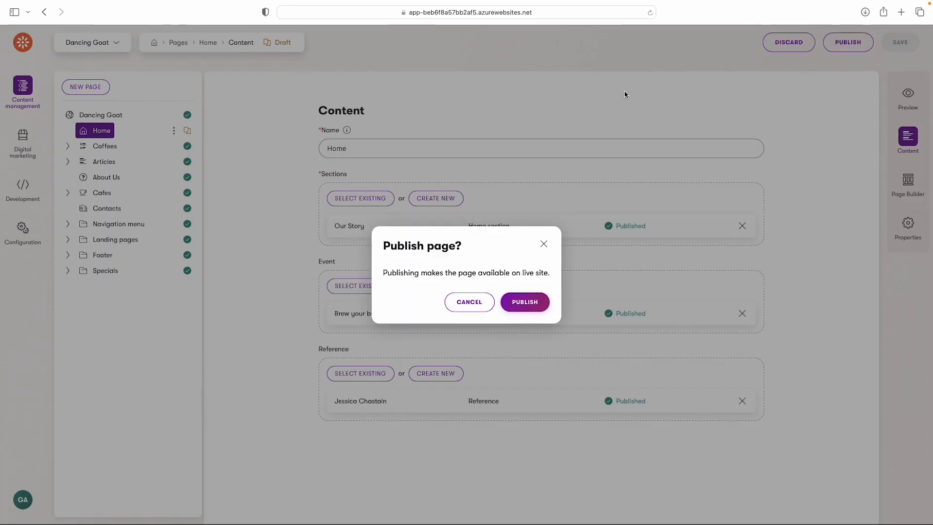
pyautogui.click(523, 301)
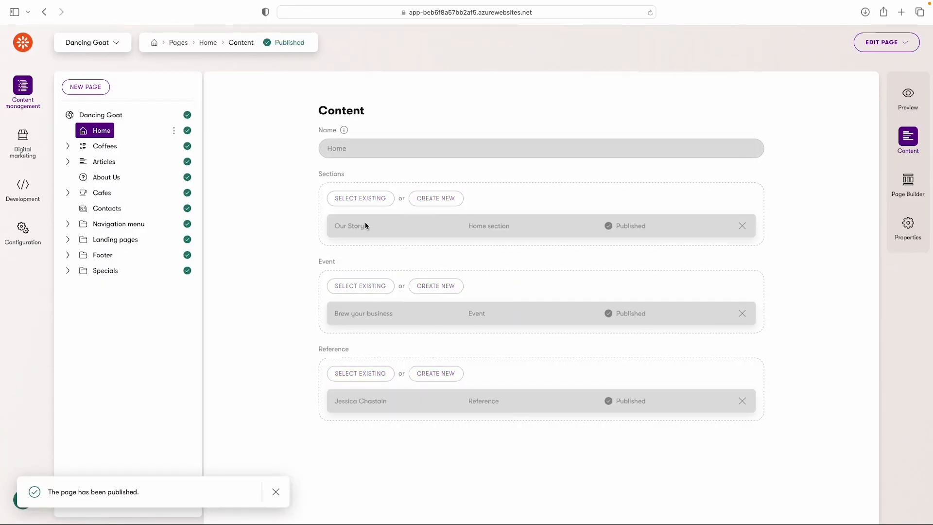
pyautogui.click(275, 493)
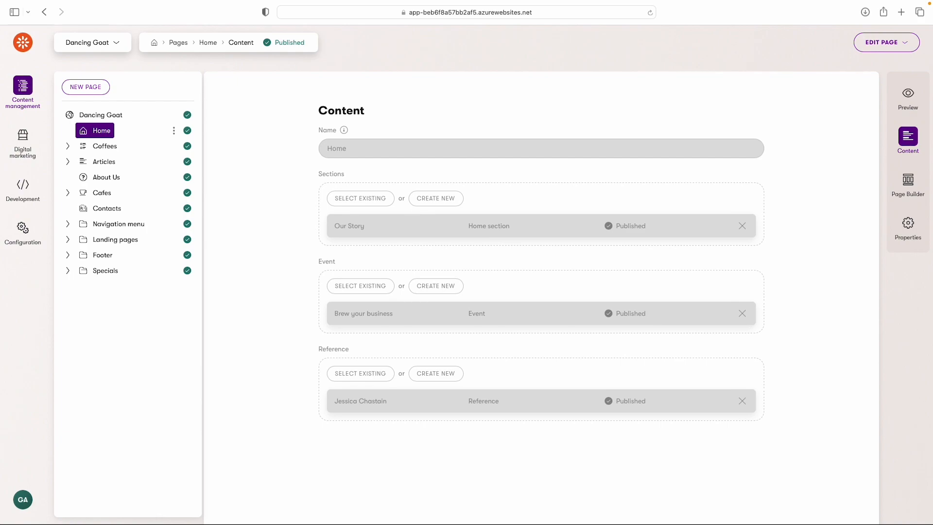
# Show the Home page in Page Builder and create a new version of it for editing.
pyautogui.click(909, 181)
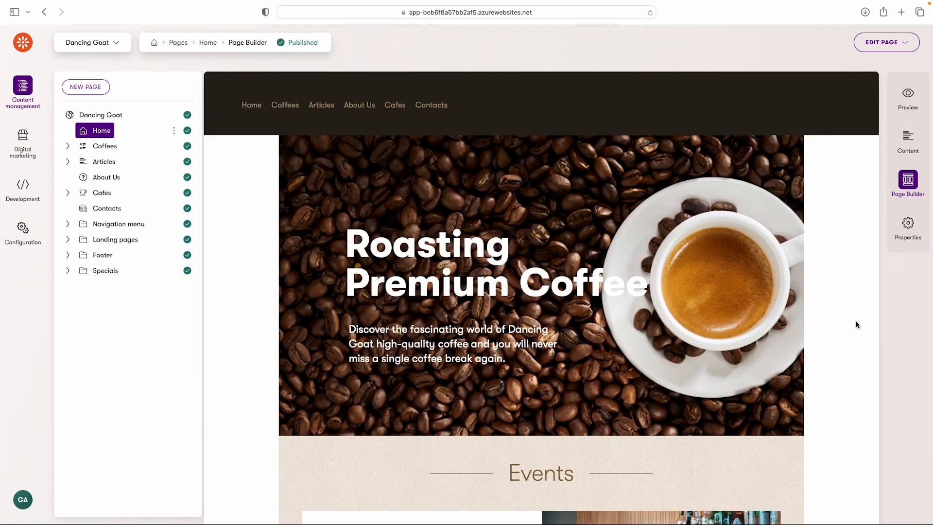
pyautogui.click(878, 44)
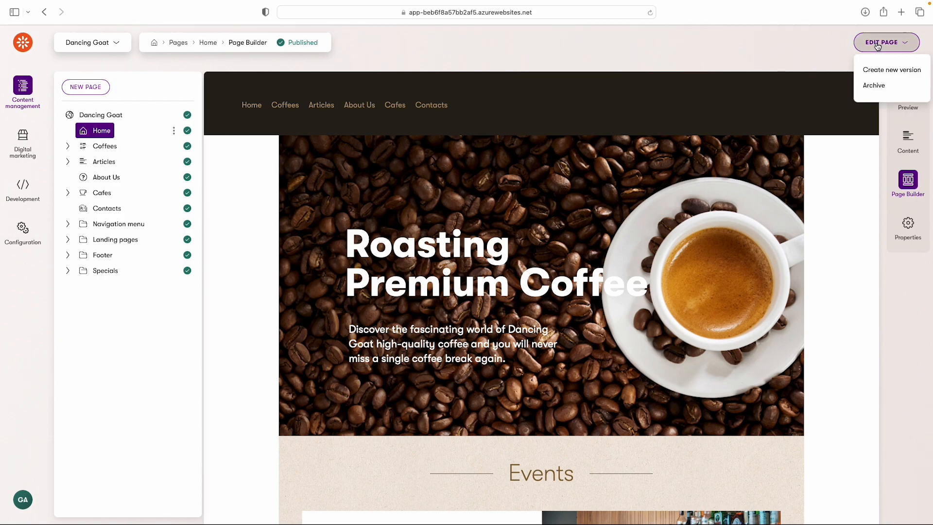
pyautogui.click(874, 73)
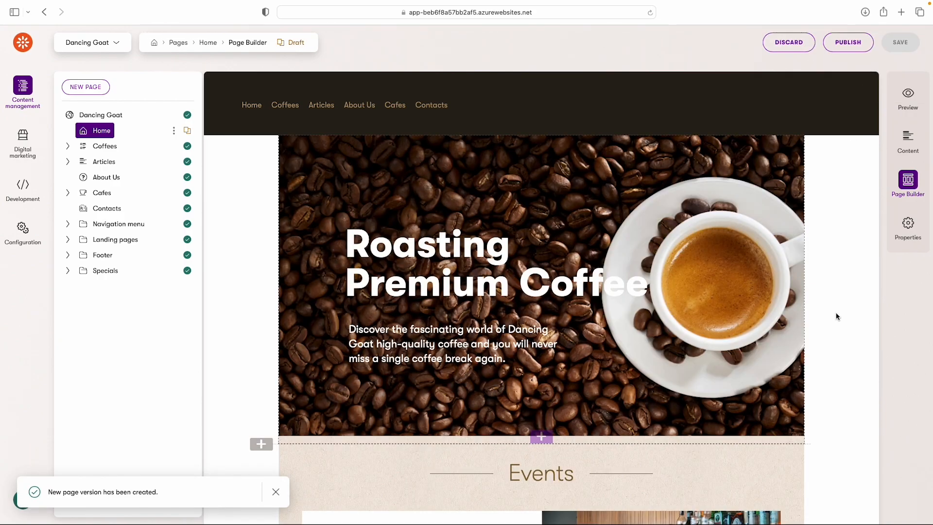
# Look through the section layouts and widgets that can be added below the Home page's banner.
pyautogui.moveTo(633, 321)
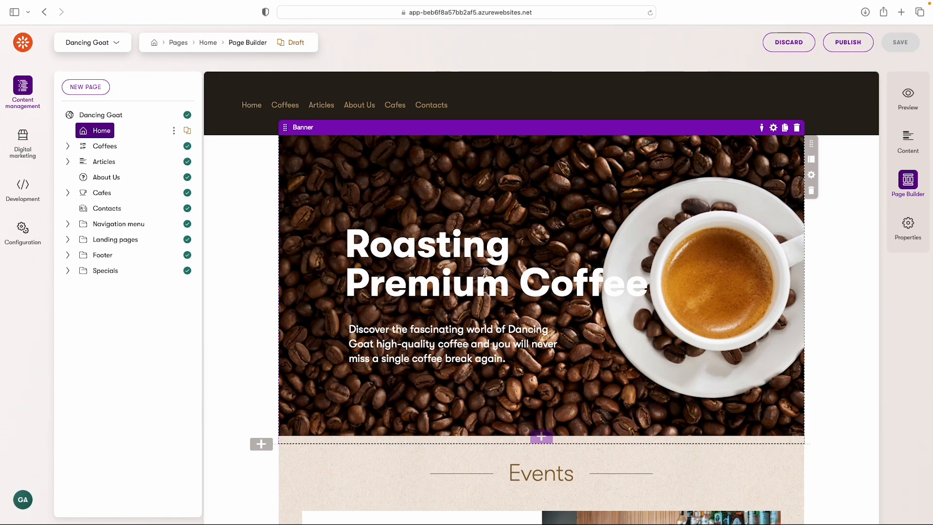
pyautogui.click(262, 444)
pyautogui.scroll(-2, 346, 467)
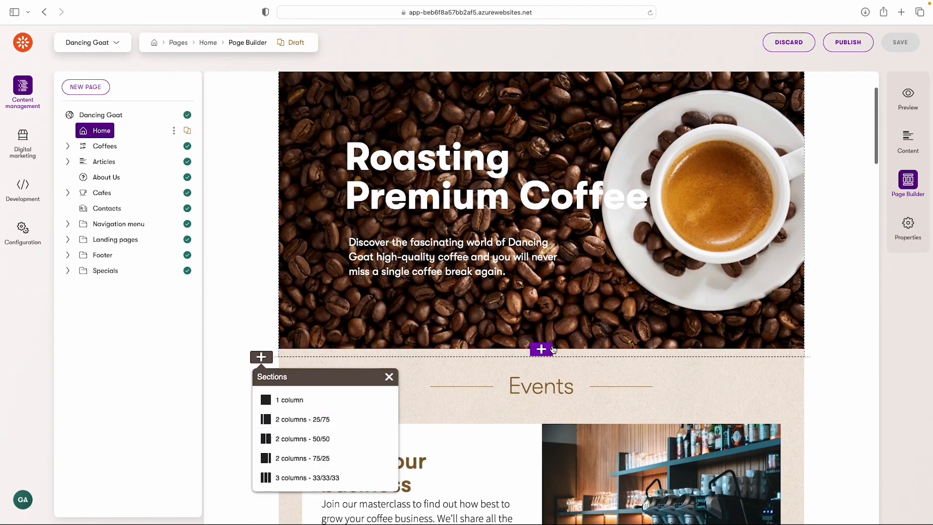
pyautogui.click(550, 349)
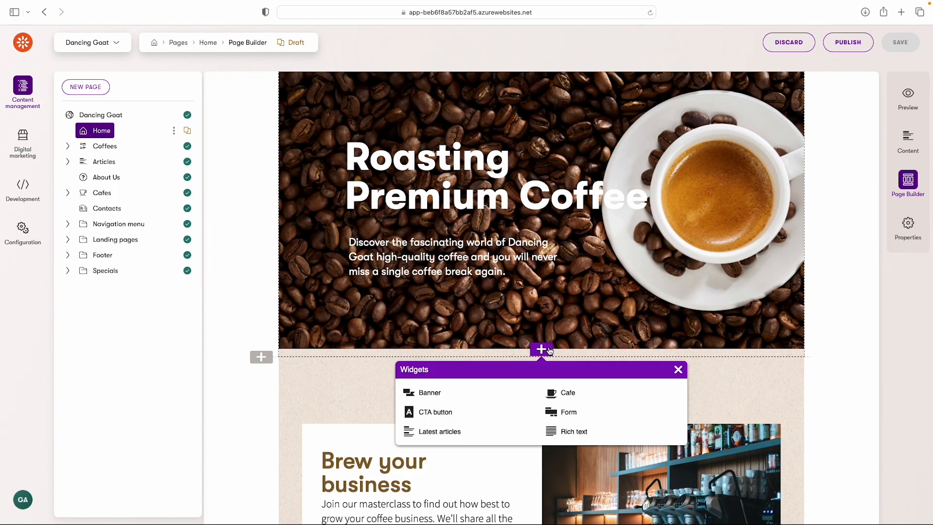
pyautogui.scroll(3, 747, 181)
# Inspect the Home banner widget's properties, its selectable background images and its personalization condition types without applying any change.
pyautogui.click(747, 180)
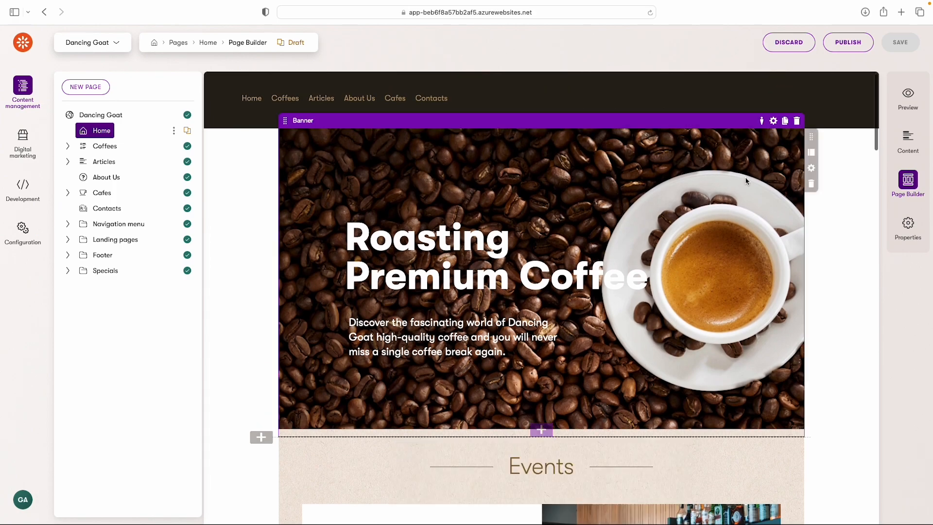
pyautogui.click(775, 124)
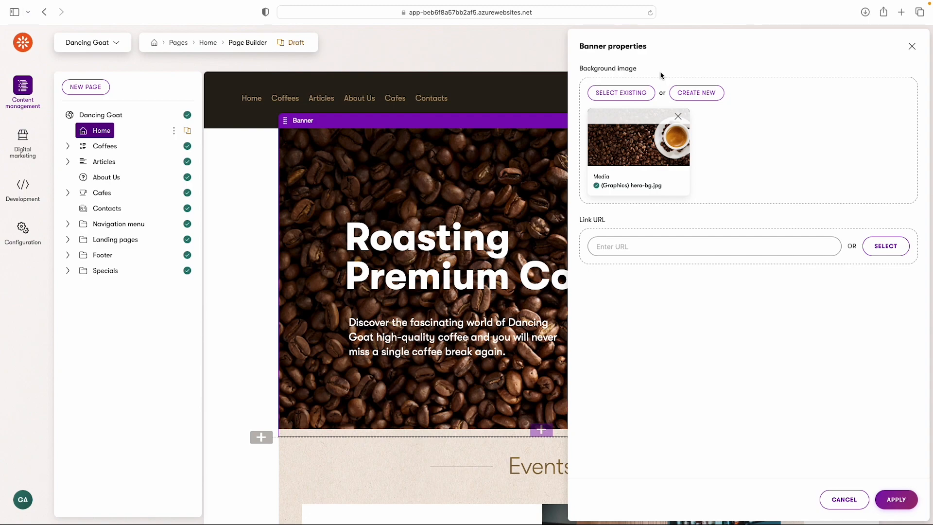
pyautogui.click(625, 98)
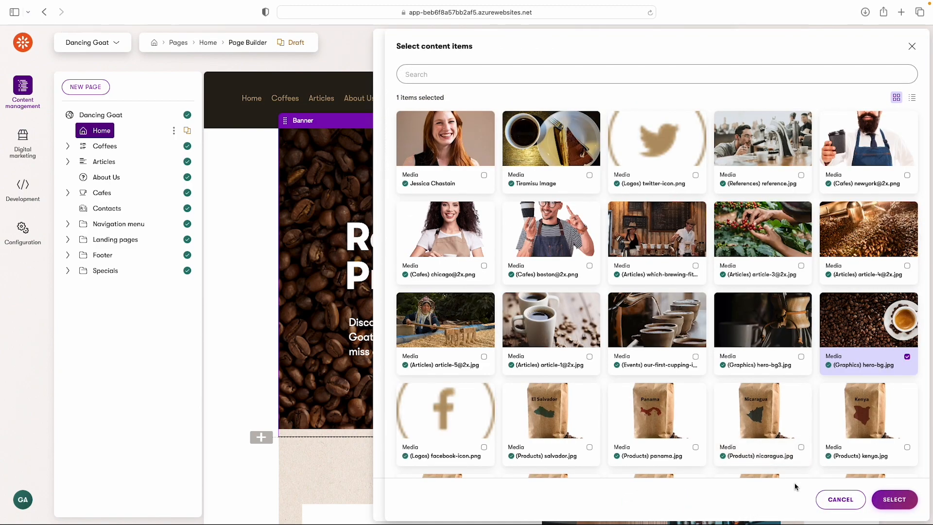
pyautogui.click(840, 501)
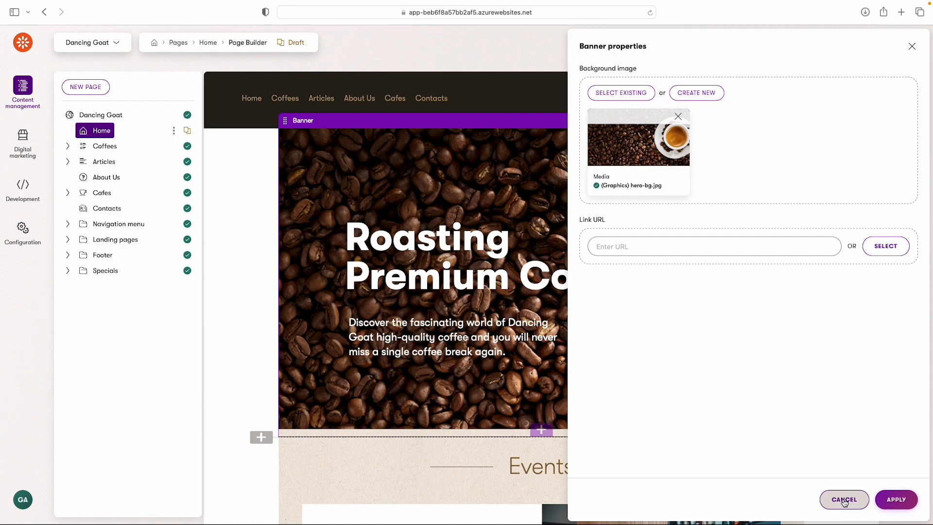
pyautogui.click(845, 501)
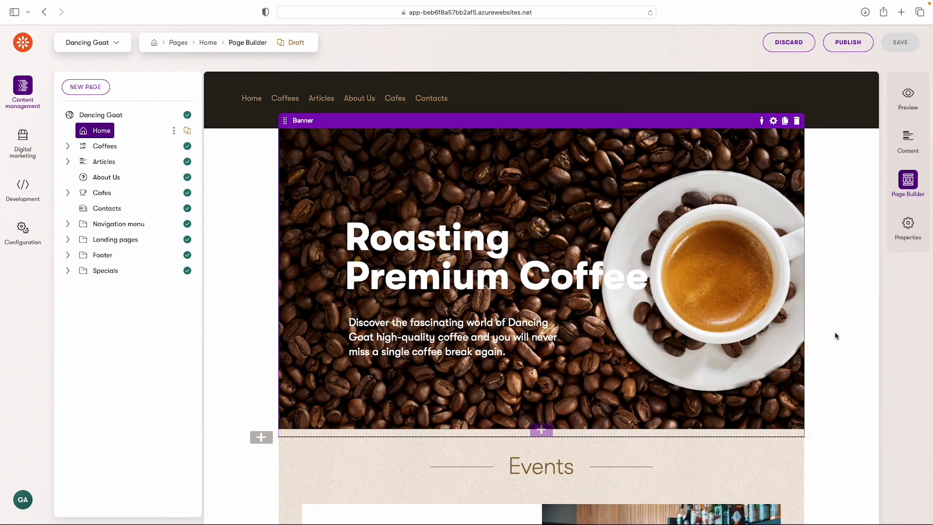
pyautogui.click(761, 122)
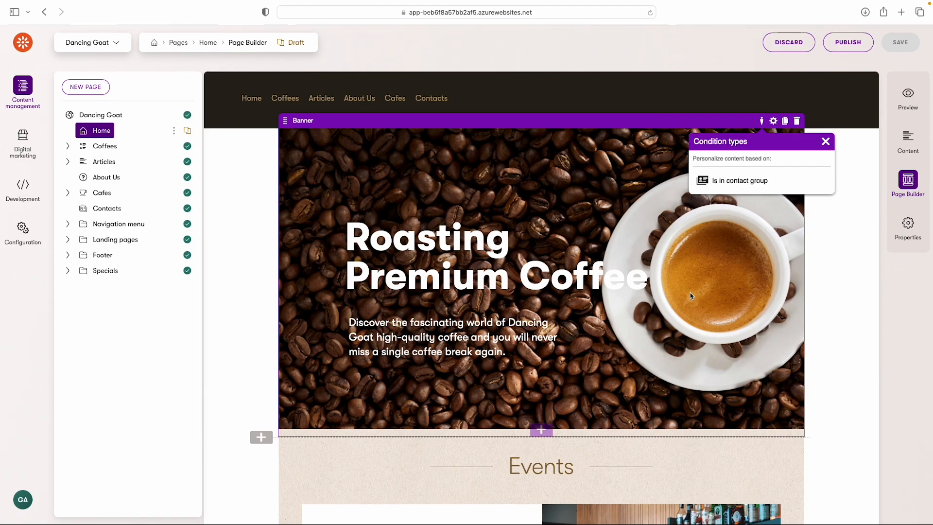
pyautogui.click(826, 141)
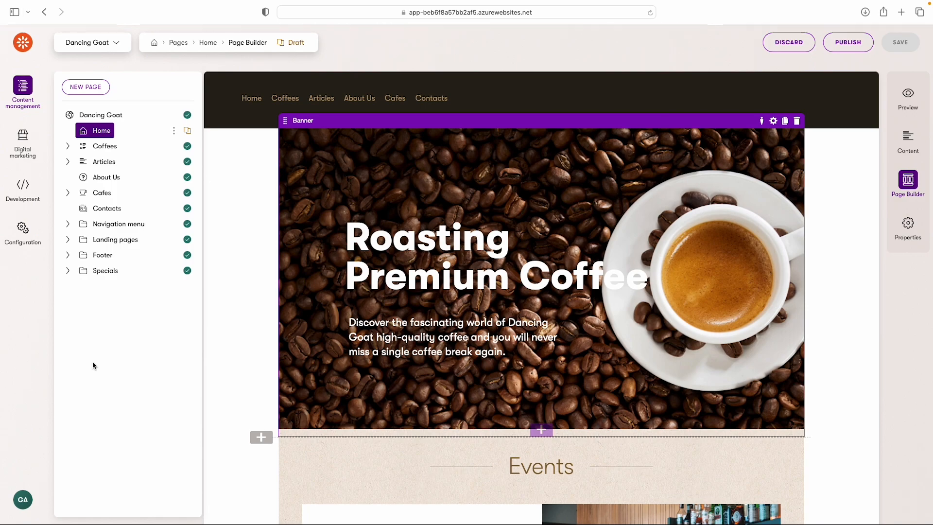
# Show the Coffee samples landing page in Page Builder and reveal its option for saving the page as a template.
pyautogui.click(67, 239)
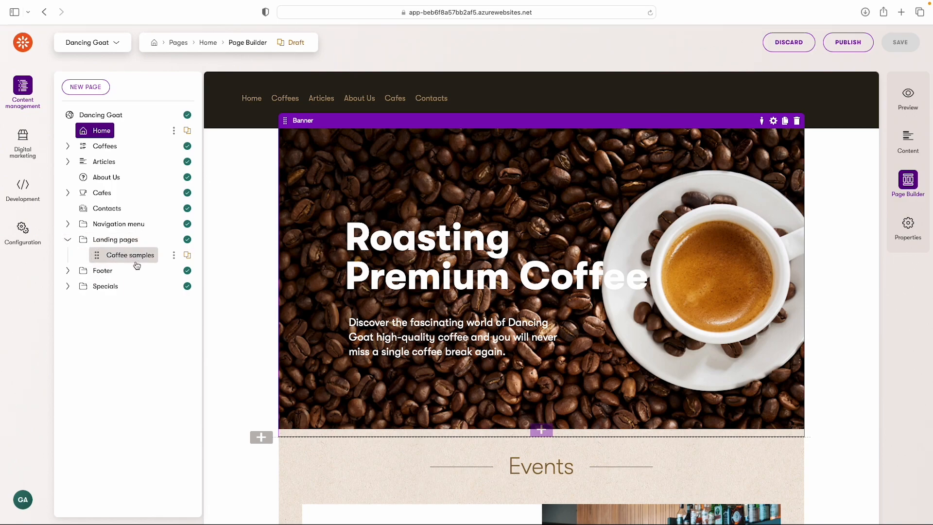
pyautogui.click(133, 258)
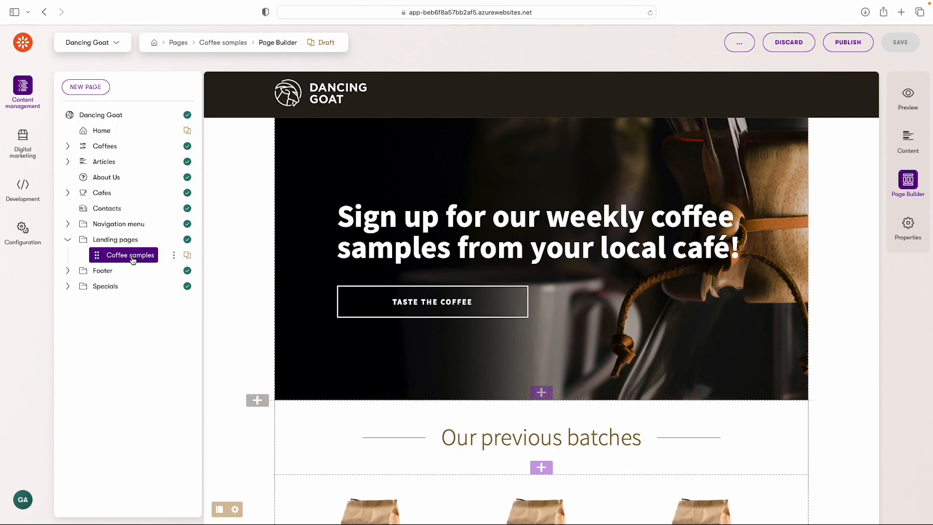
pyautogui.click(740, 45)
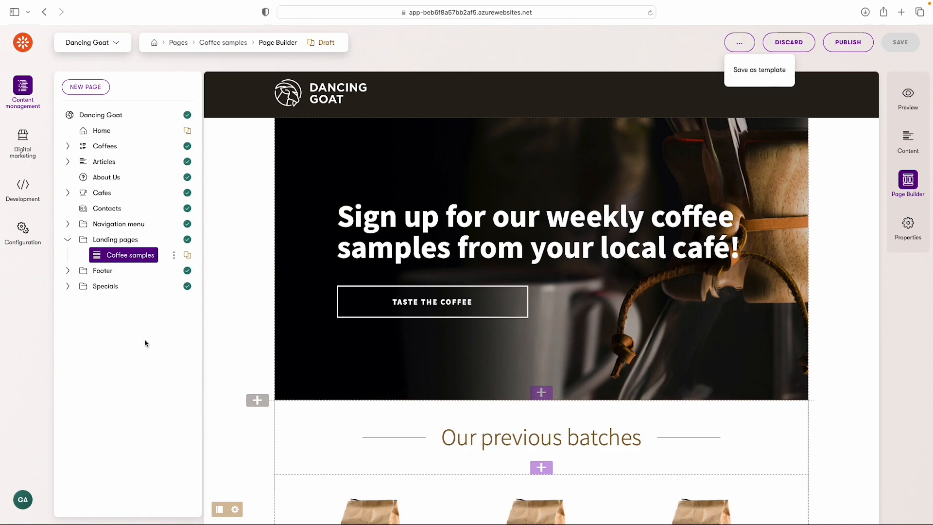
# Create a new Landing page named "Test" under Coffee samples, based on the Coffee template preset.
pyautogui.click(95, 88)
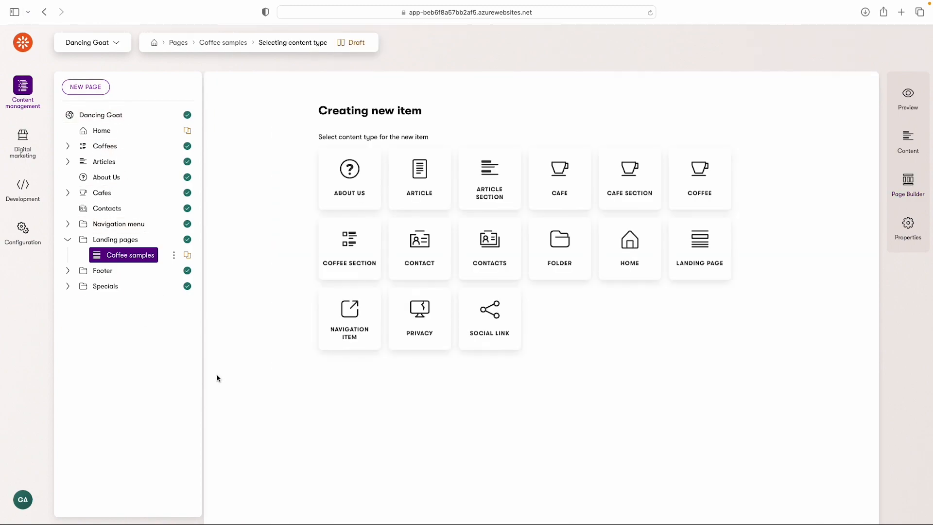
pyautogui.click(703, 248)
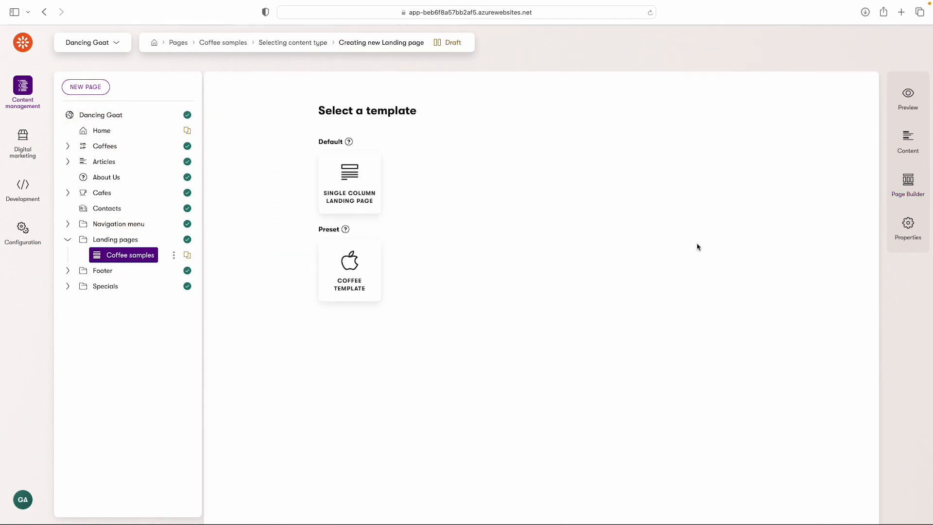
pyautogui.click(356, 272)
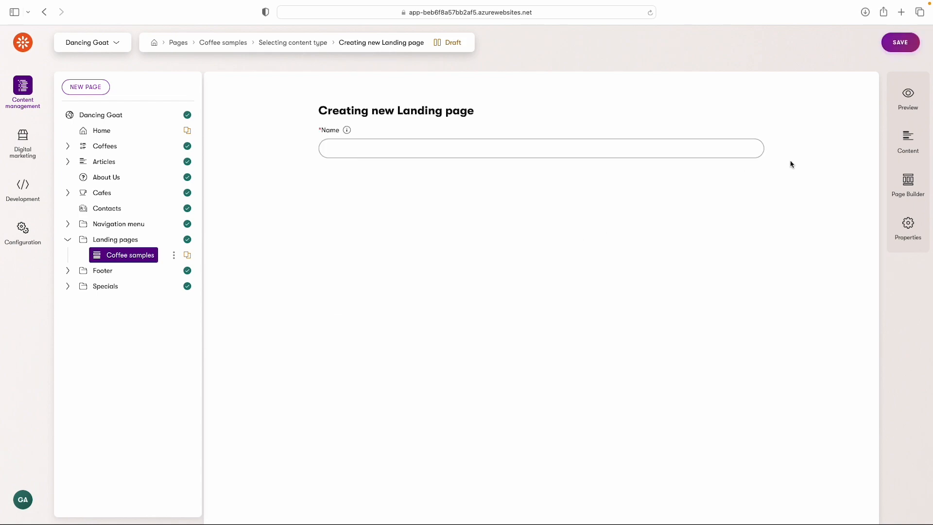
pyautogui.click(679, 144)
pyautogui.write('Test')
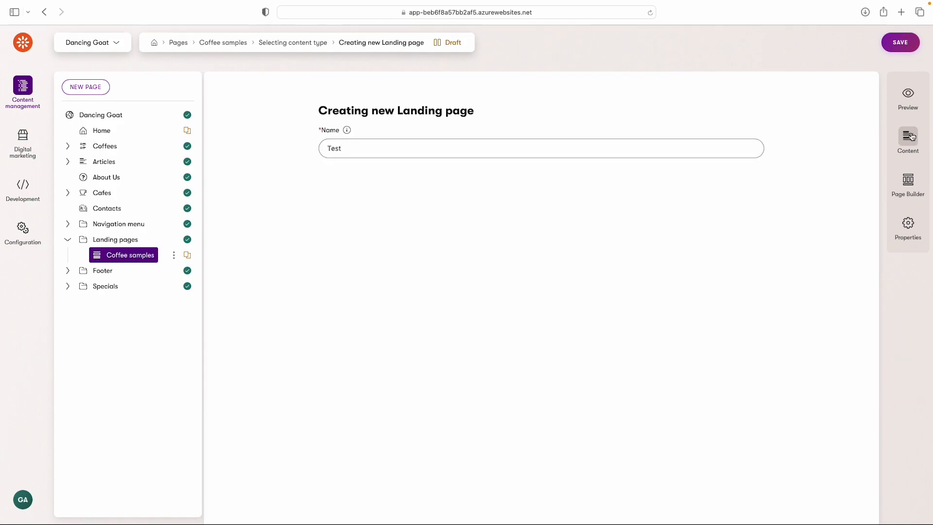
pyautogui.click(900, 42)
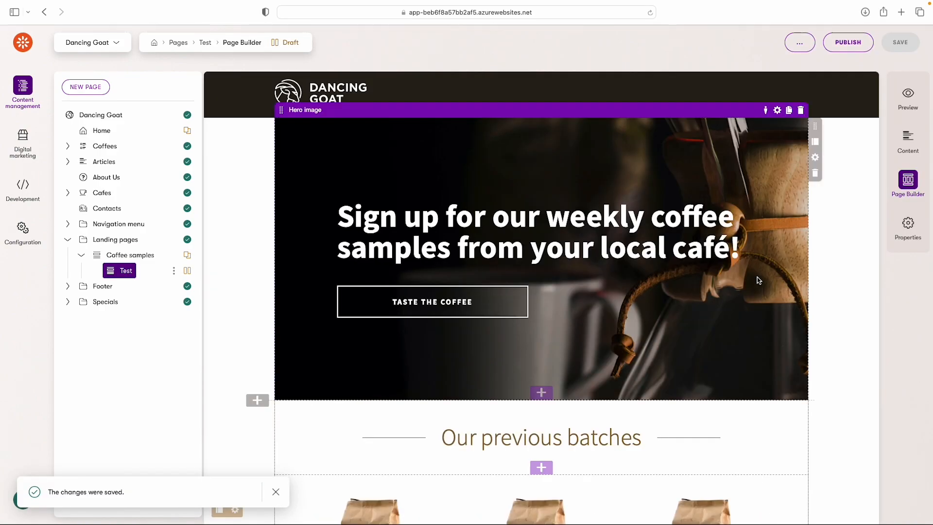
# Look through the Test page's sections and widgets, and open the properties of its hero image widget.
pyautogui.scroll(-6, 566, 377)
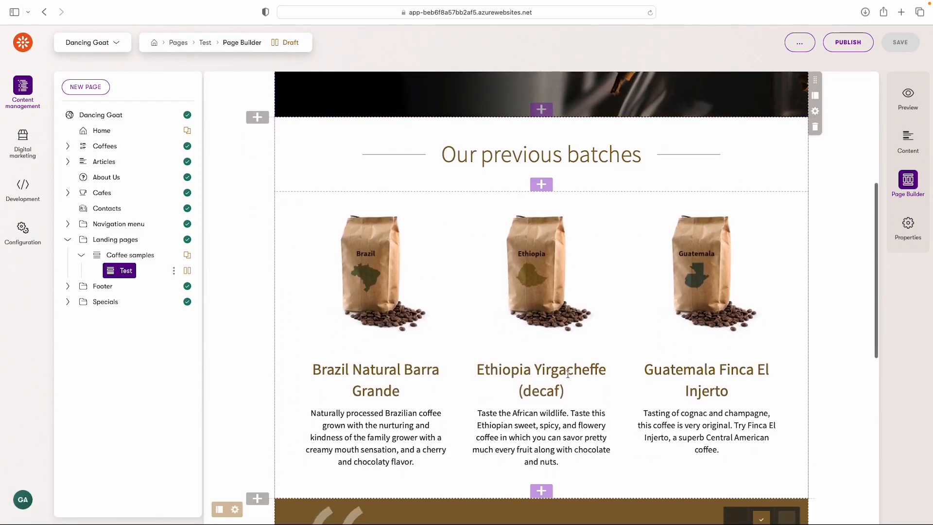
pyautogui.scroll(-10, 567, 374)
pyautogui.scroll(10, 567, 374)
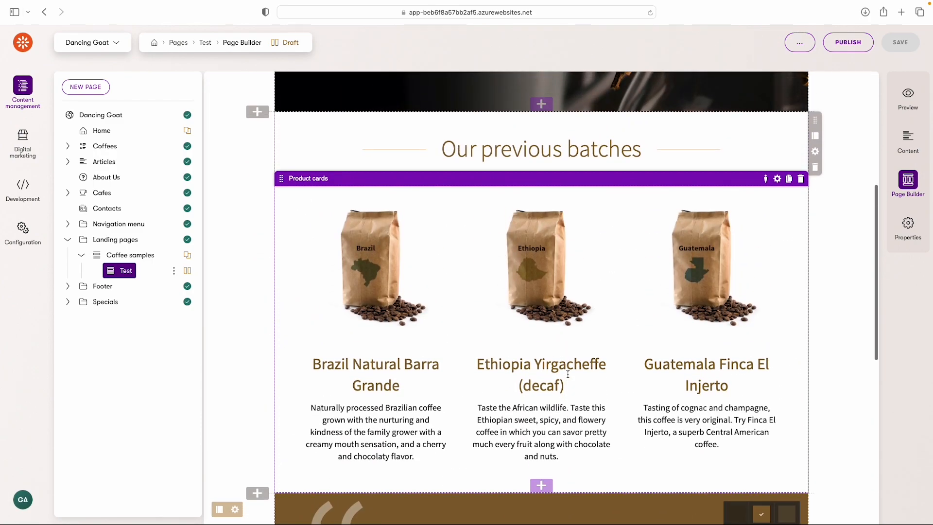
pyautogui.scroll(6, 567, 374)
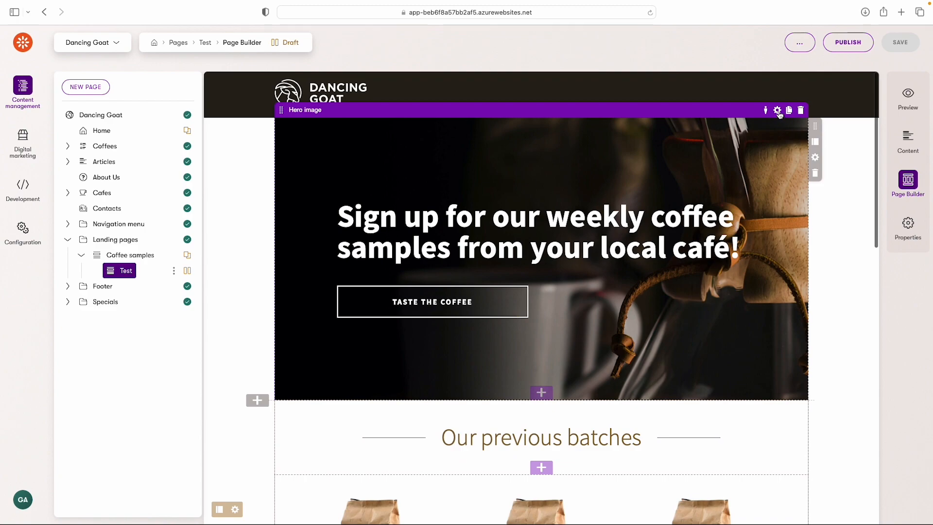
pyautogui.click(778, 111)
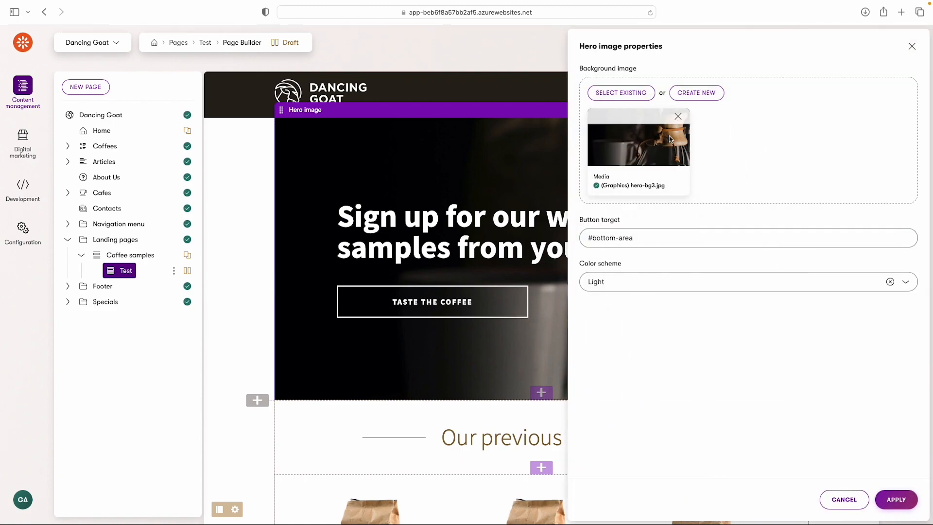